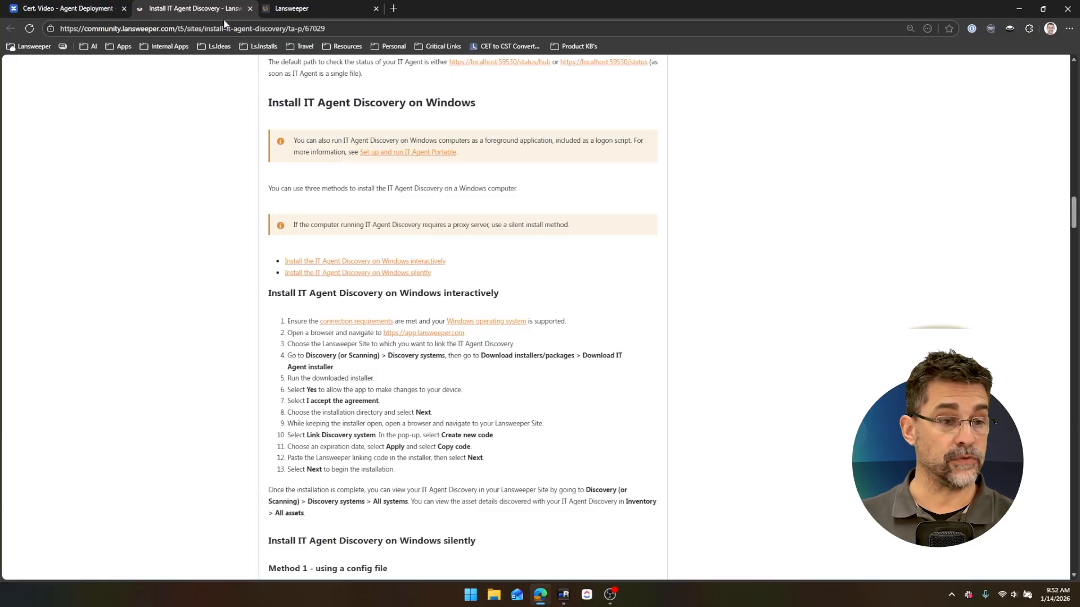
- In the TN-Agent04 remote session, open the IT Agent Discovery downloads from the Lansweeper site's discovery systems
click(250, 9)
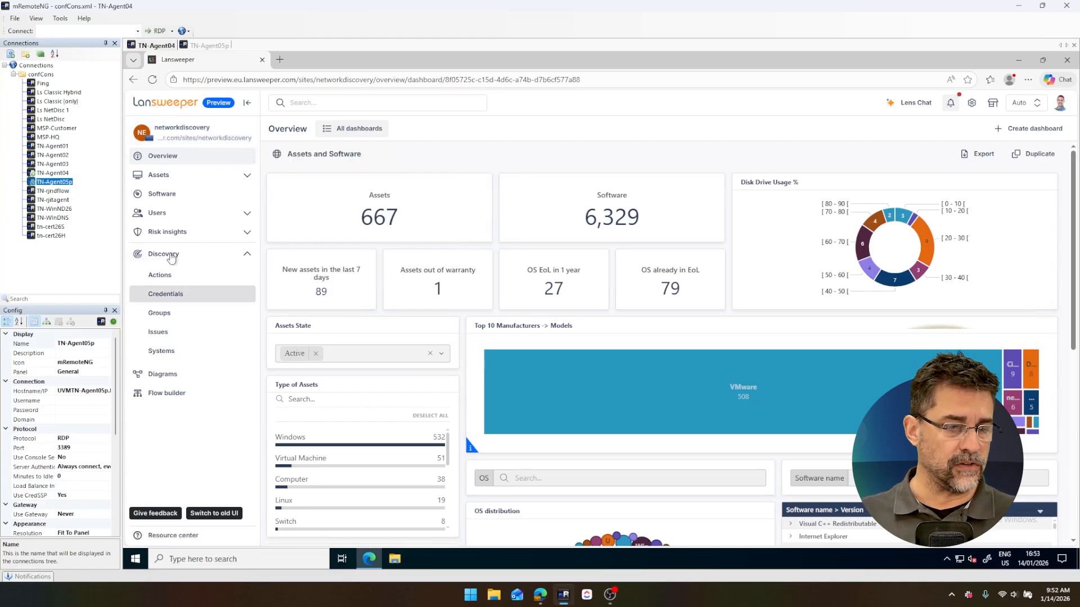
click(162, 352)
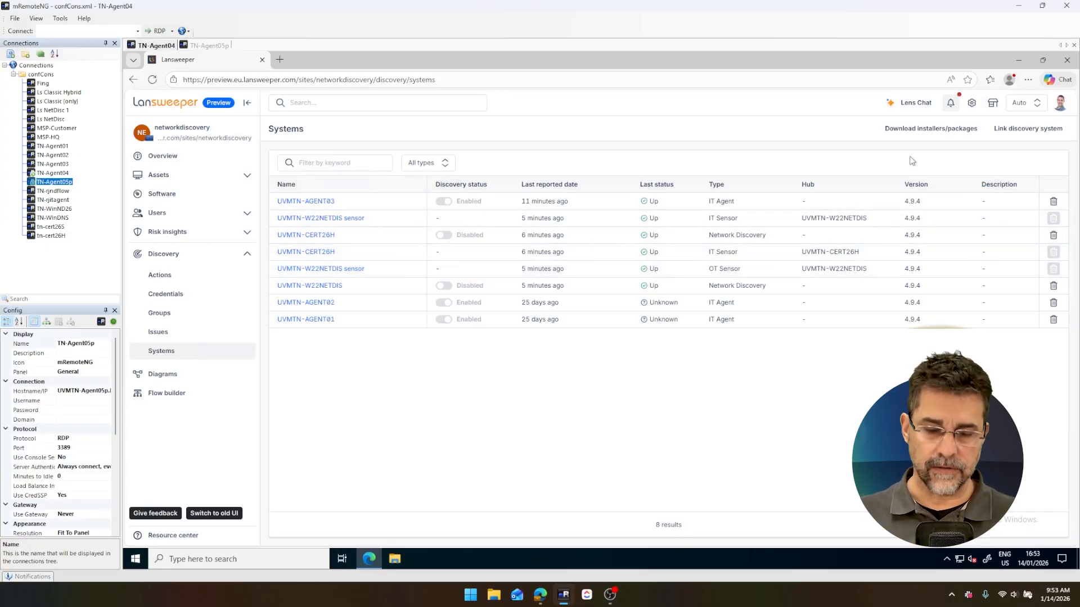
click(931, 130)
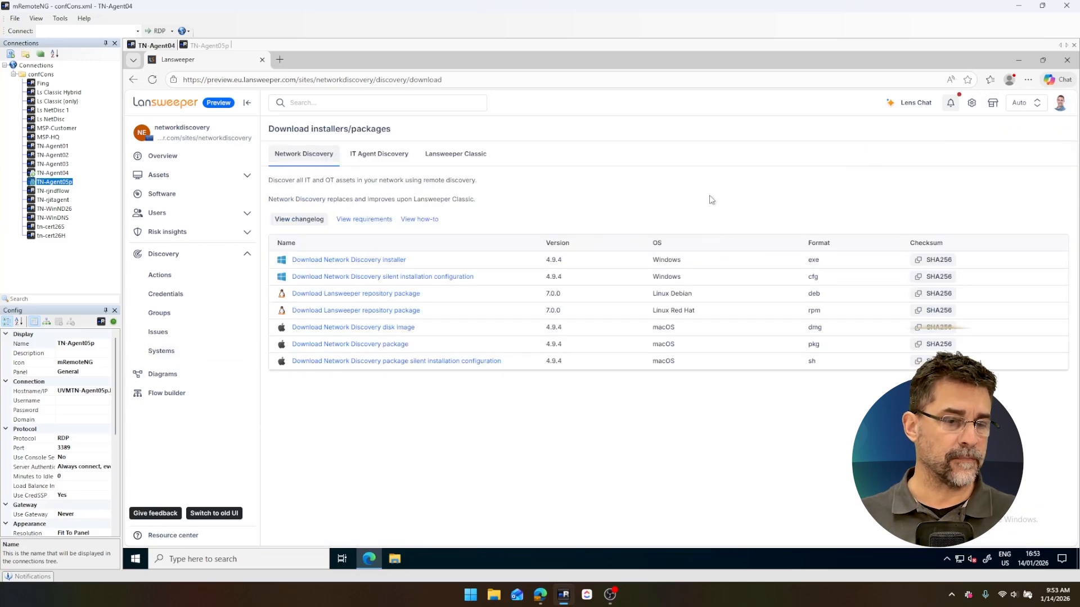
click(387, 162)
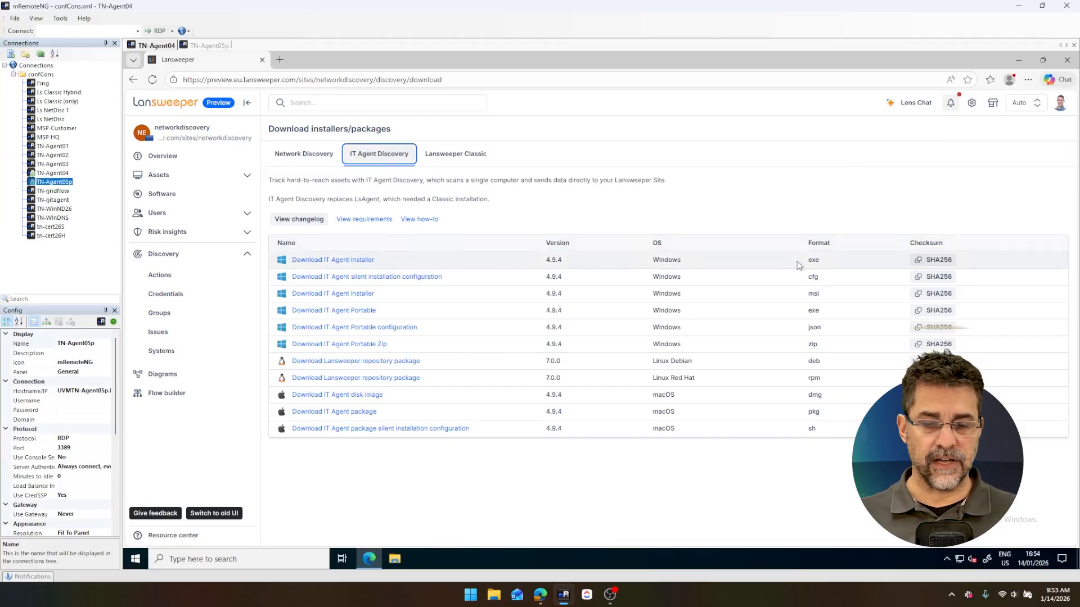
- Compare the exe, cfg and msi package formats for Windows and download the IT Agent installer in exe format
double_click(813, 260)
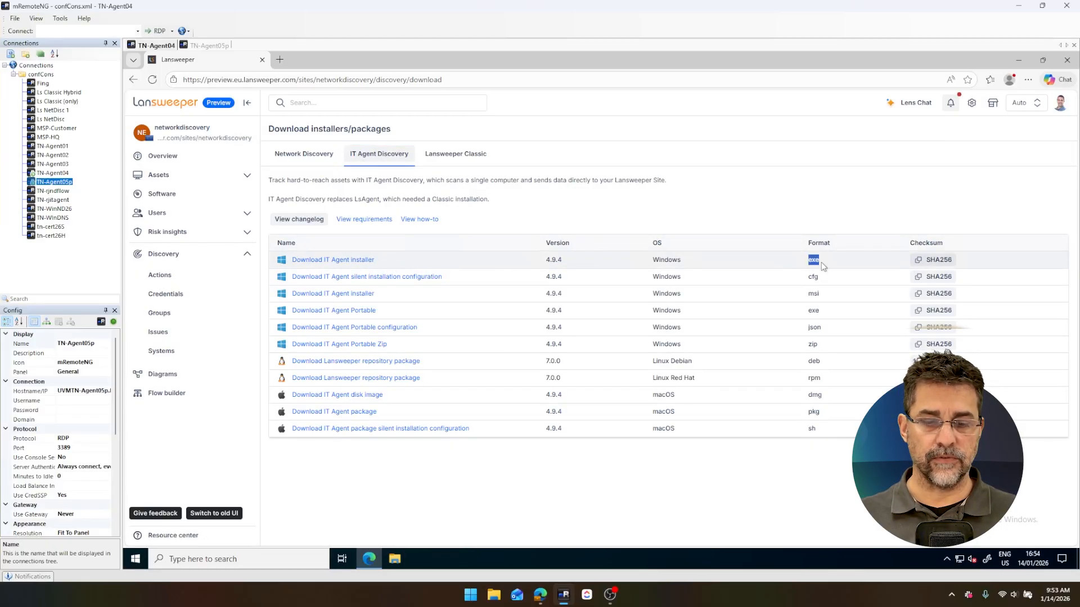
double_click(813, 294)
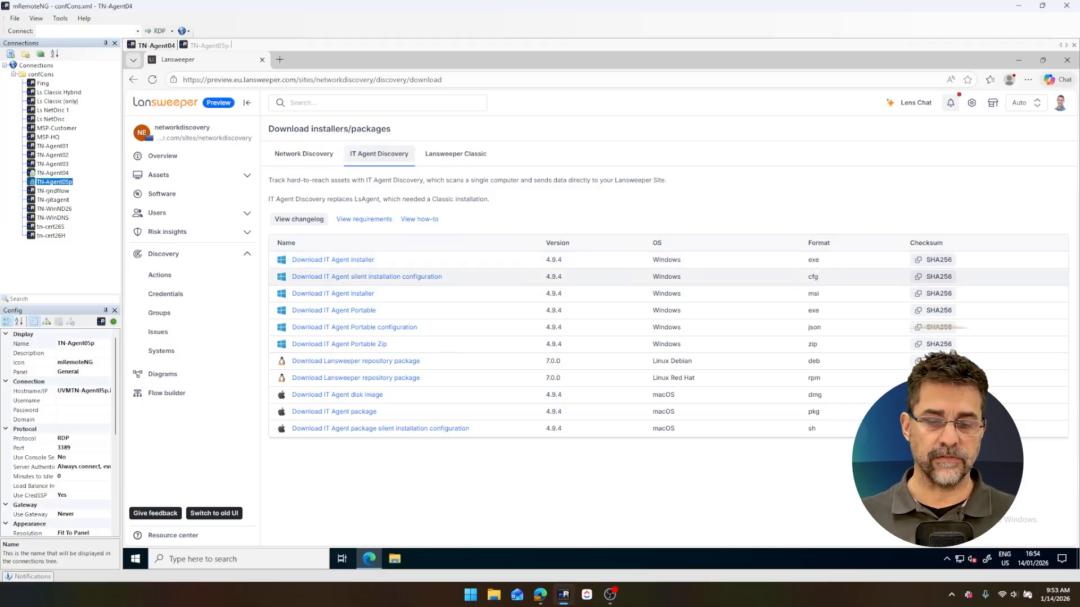
double_click(812, 277)
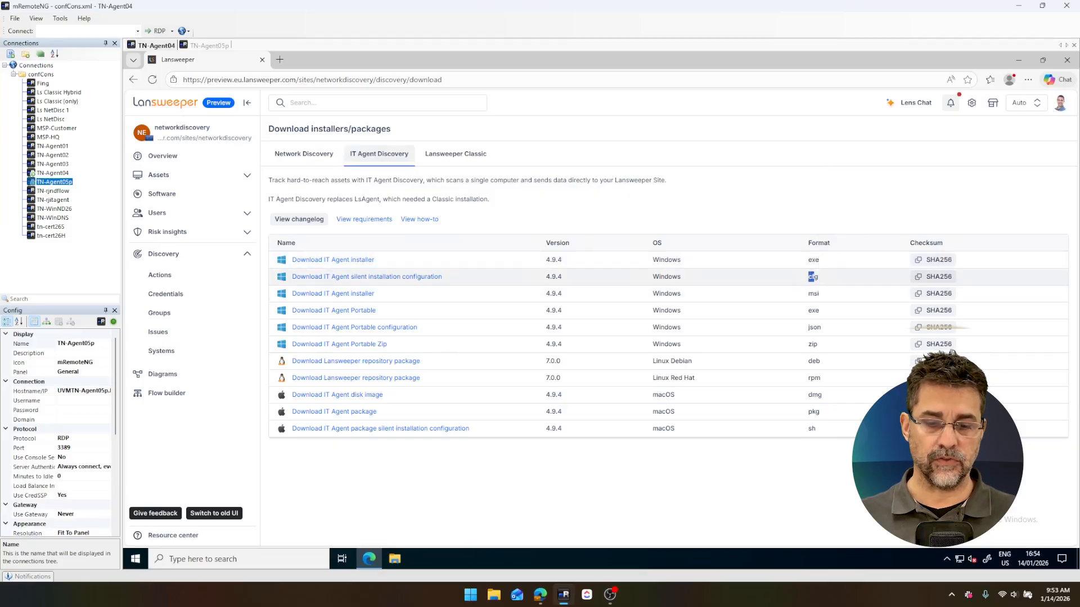
click(853, 282)
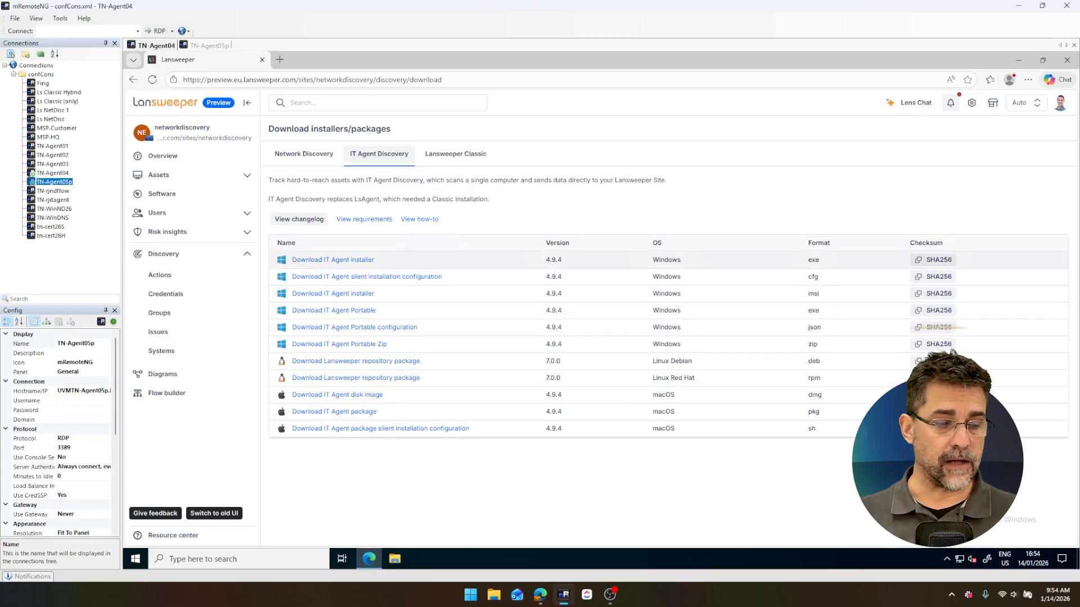
click(362, 261)
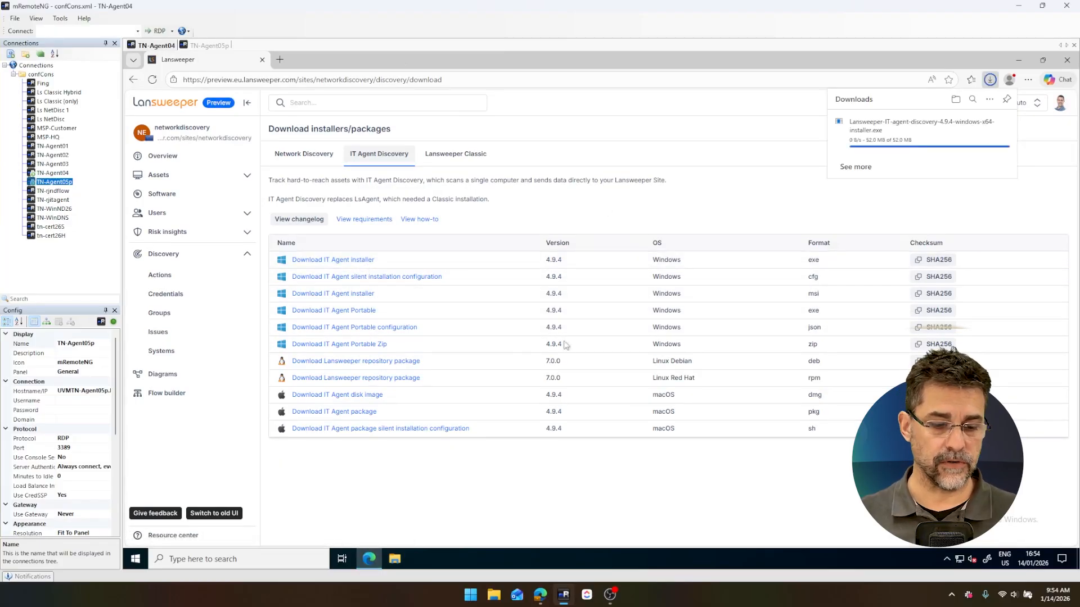
- Run the downloaded IT Agent Discovery installer from the Downloads folder and allow it to make changes to the device
click(394, 558)
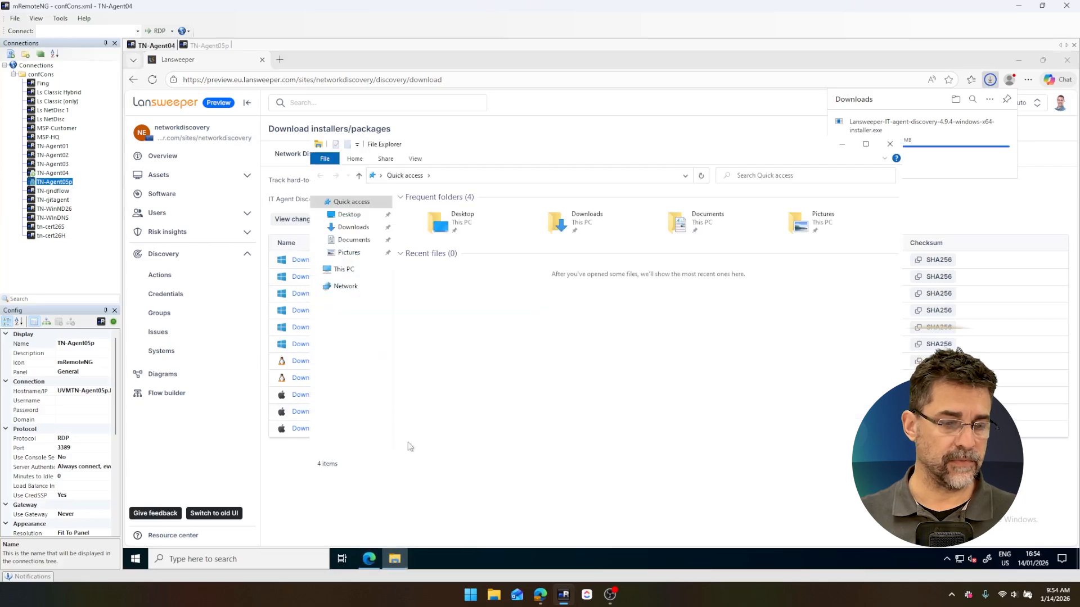
click(354, 228)
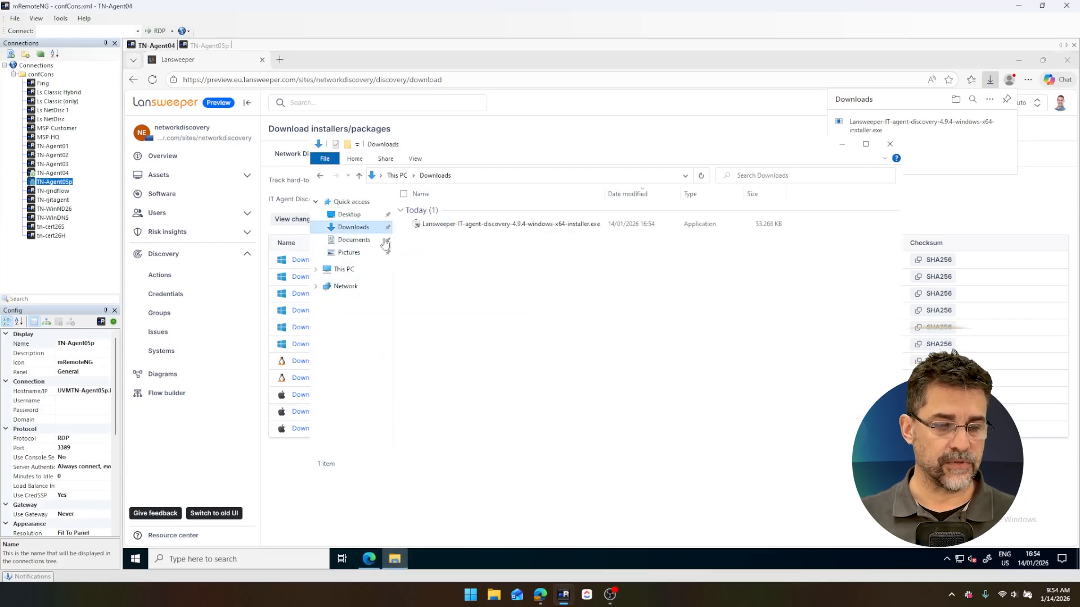
click(482, 226)
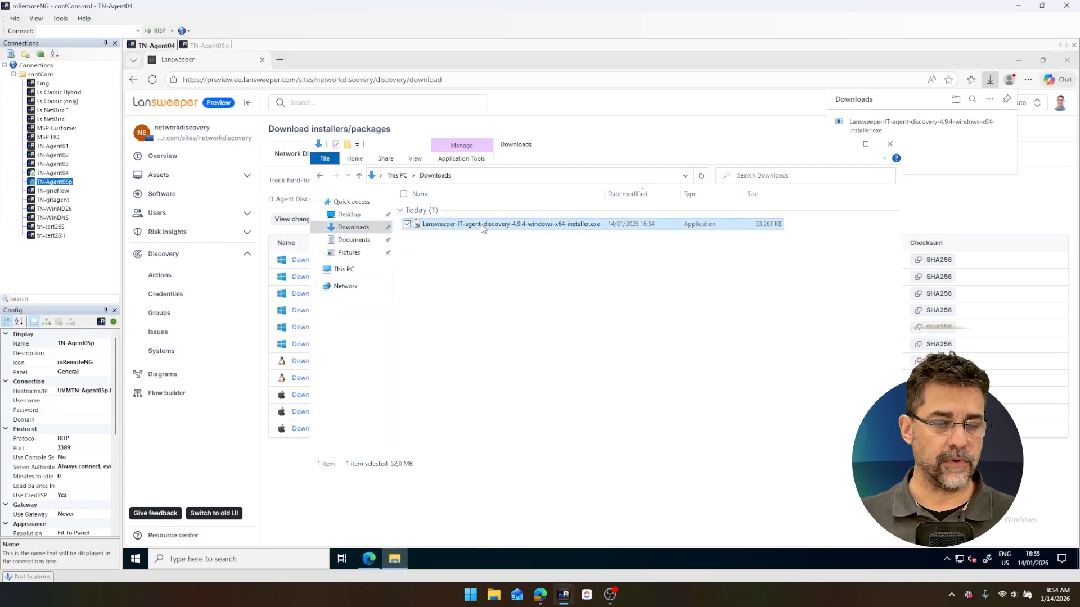
double_click(482, 225)
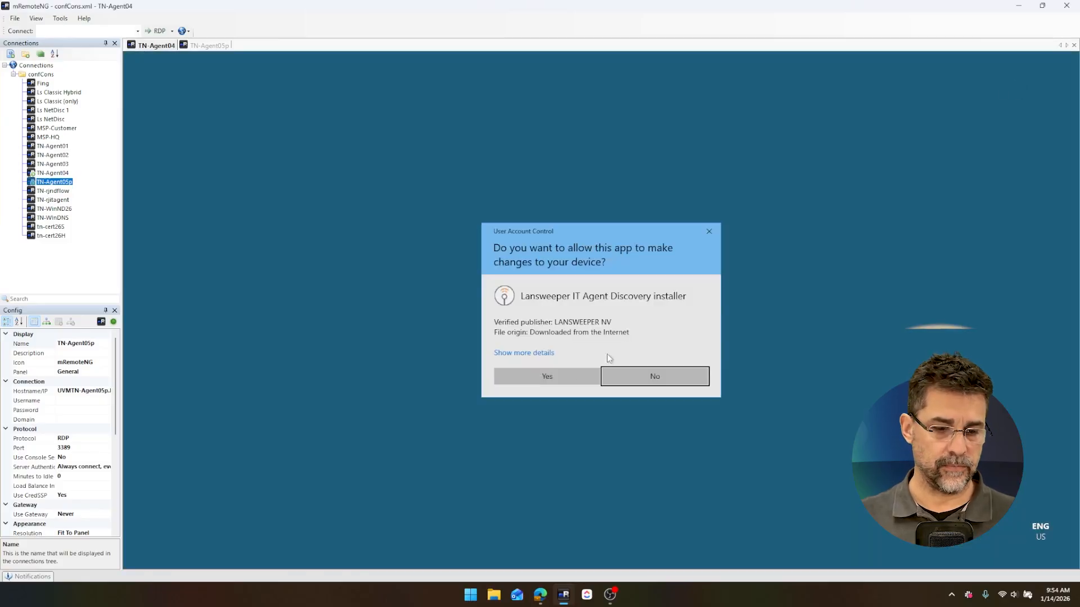
click(565, 376)
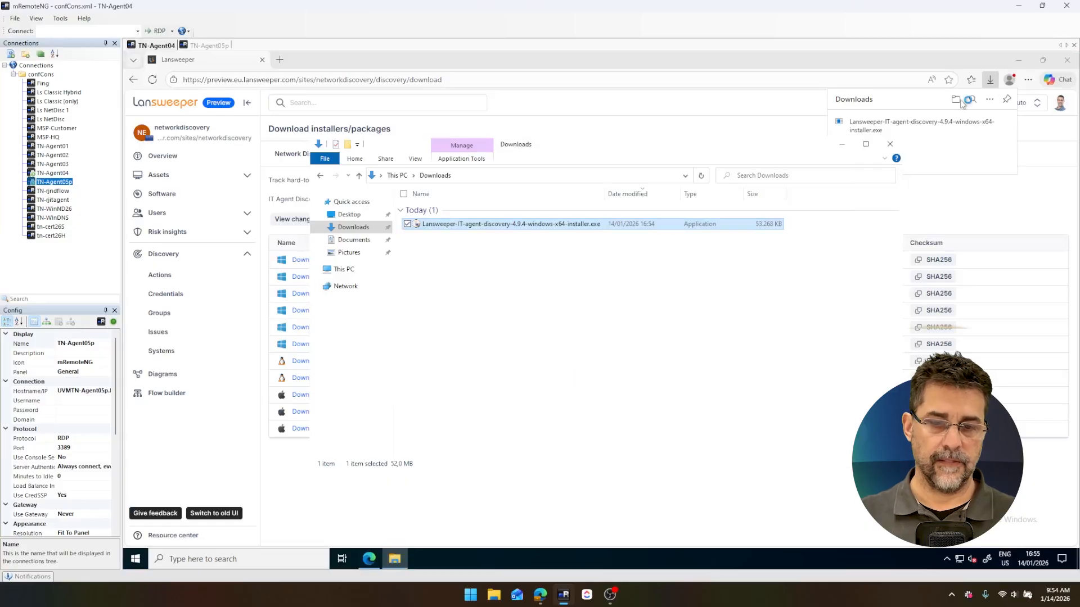
- Clear the remote desktop by minimizing the browser and closing the Downloads folder window
click(1018, 63)
click(1019, 63)
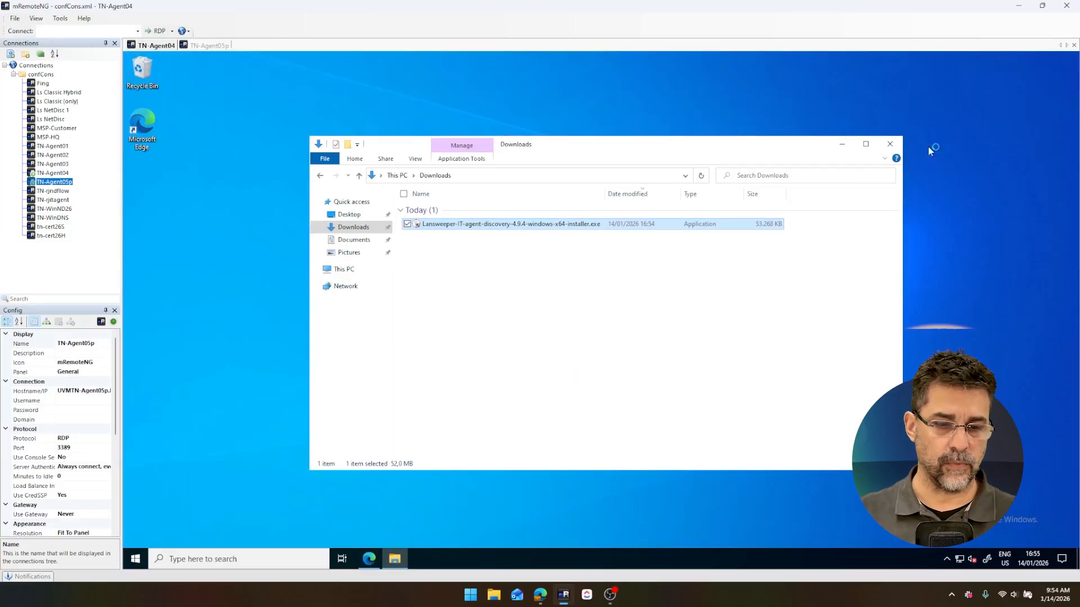
click(896, 144)
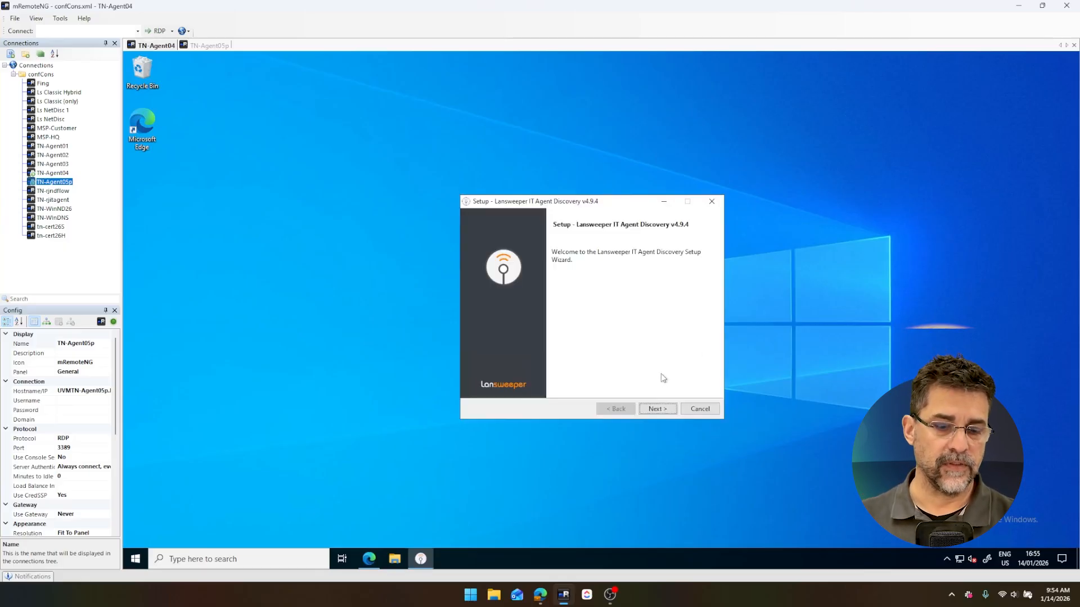
- Accept the installer's license agreement and keep C:\Program Files\Lansweeper IT Agent Discovery as the installation directory
click(664, 410)
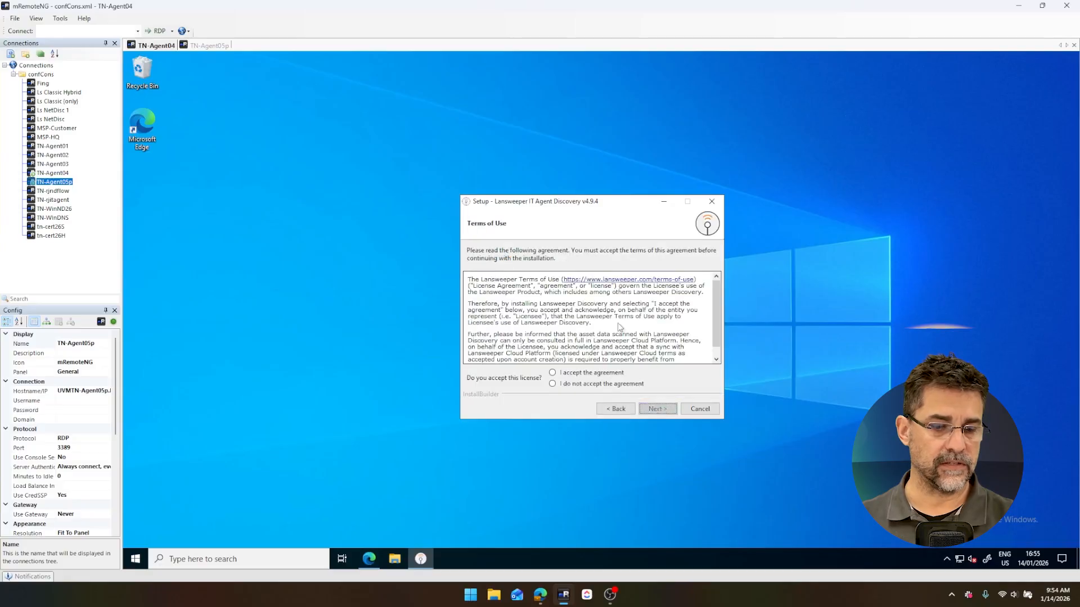
click(563, 374)
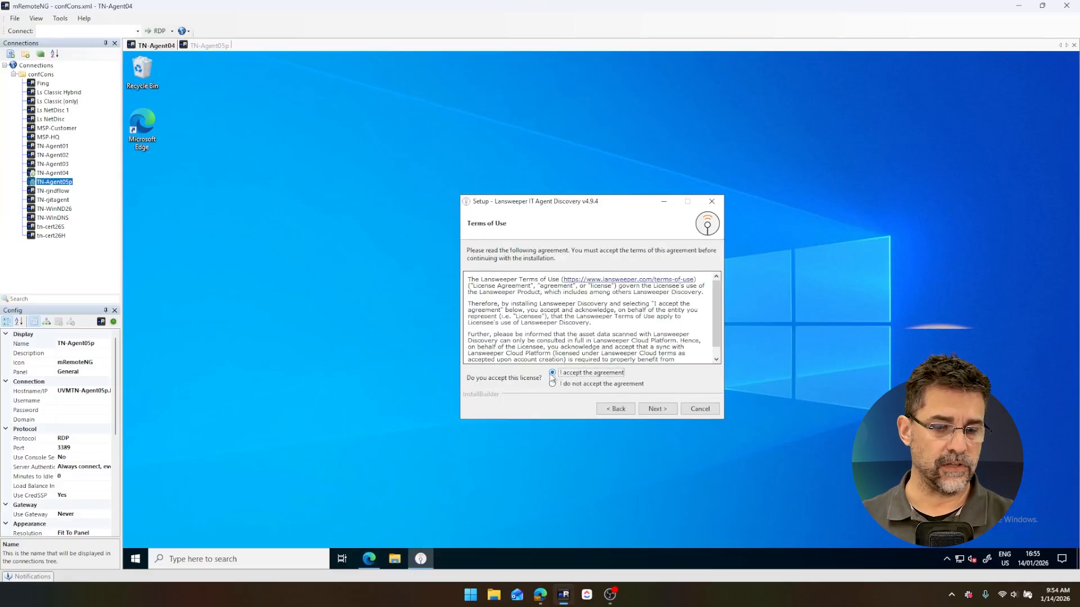
click(653, 411)
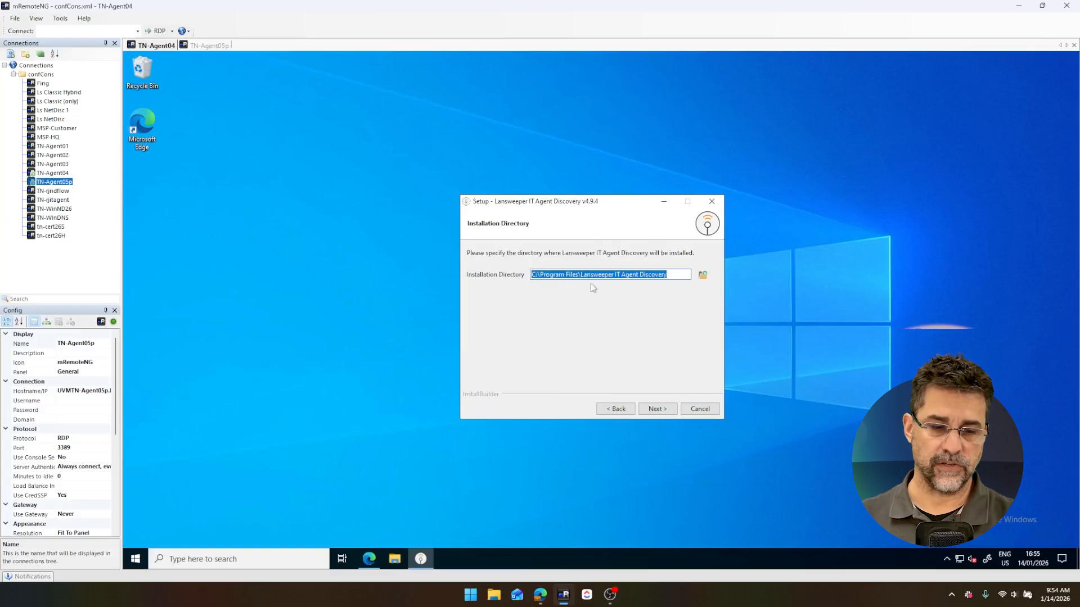
click(657, 410)
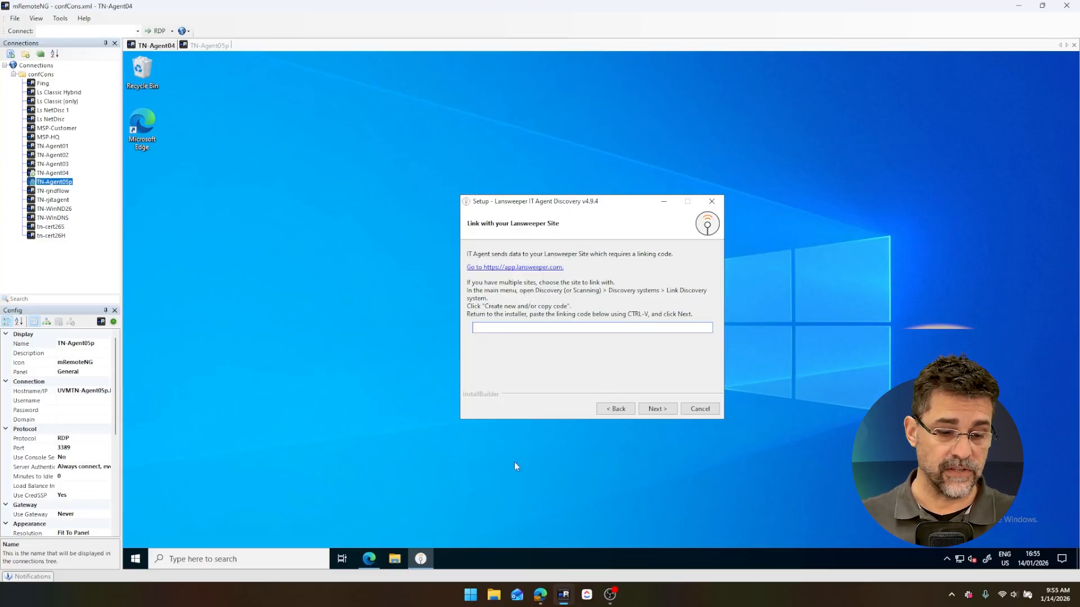
- Return to the Lansweeper site's discovery systems in the browser and delete the active linking code
click(368, 559)
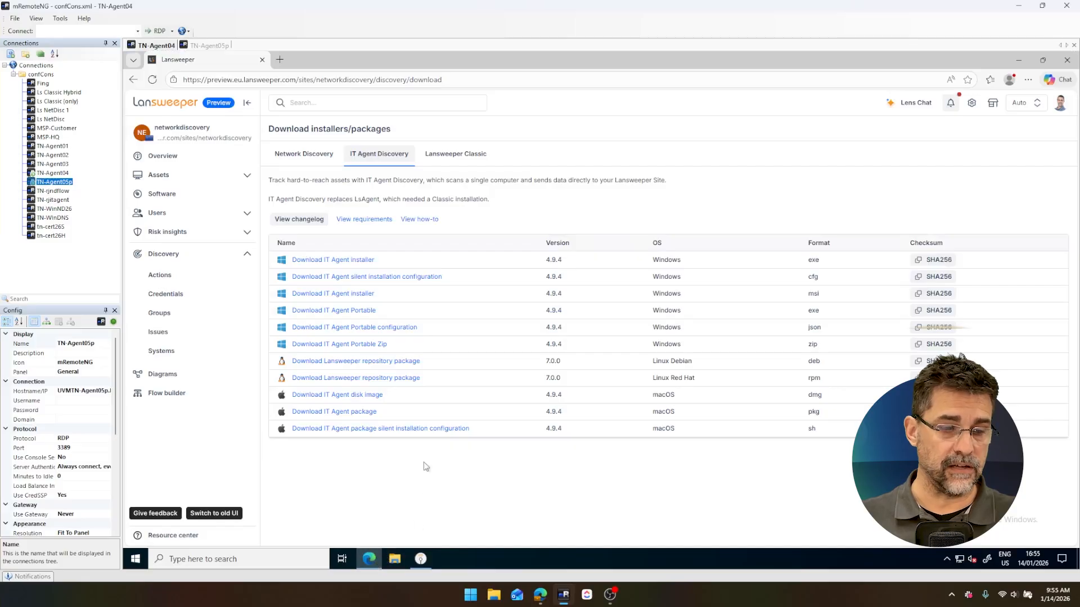
click(163, 350)
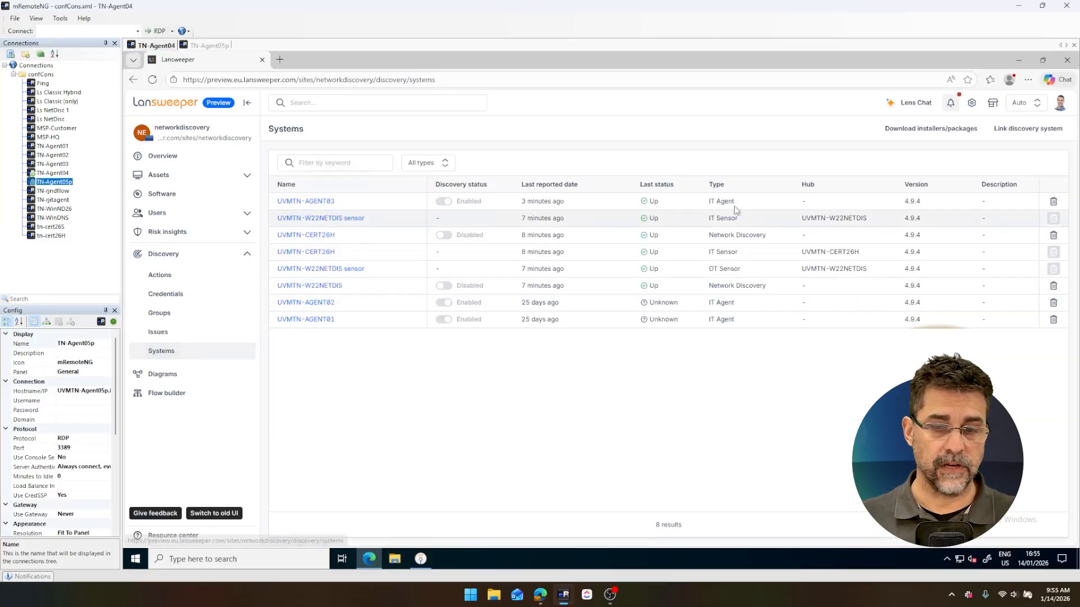
click(1033, 131)
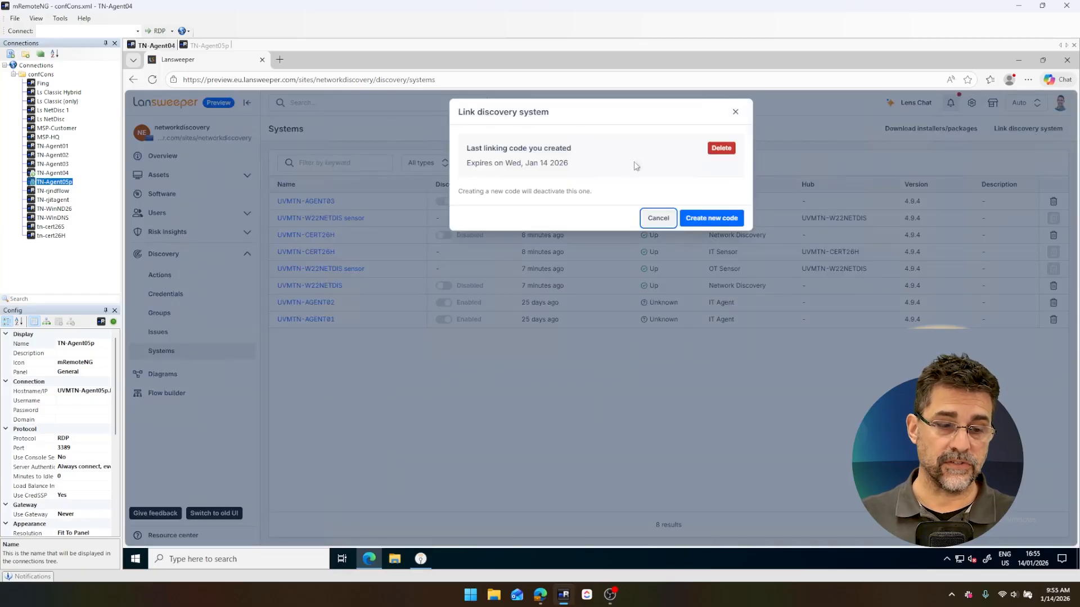
click(722, 149)
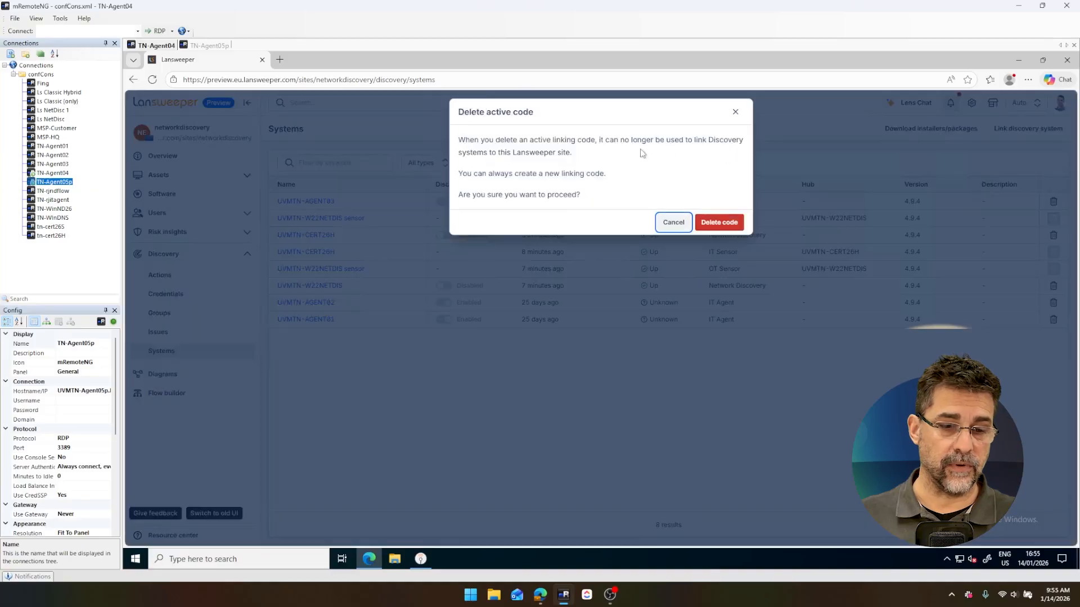
click(723, 224)
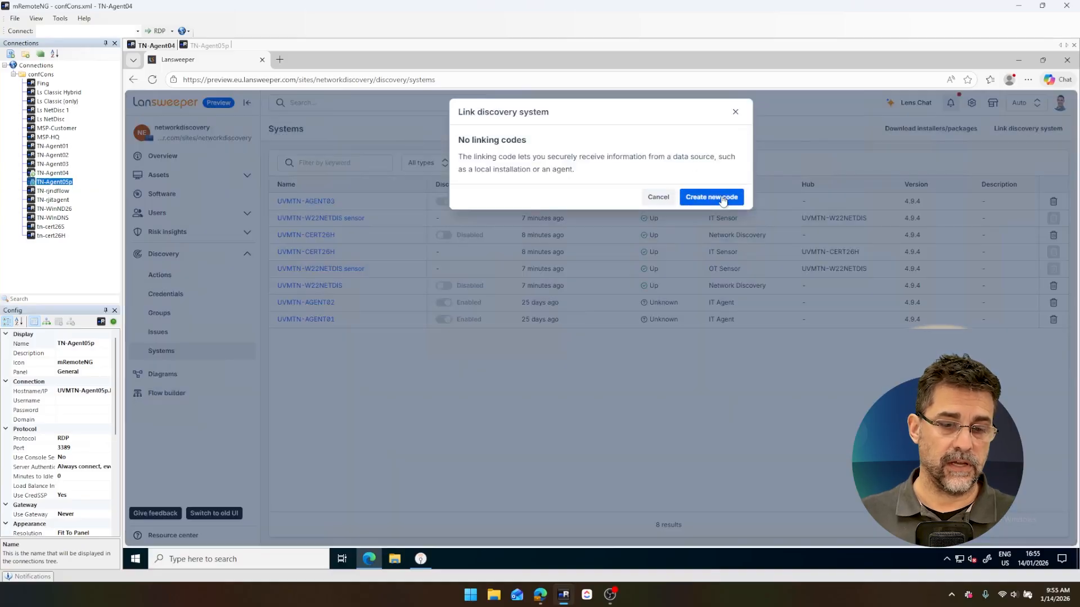
- Create a new linking code with a 1 day expiration, copy it and close the dialog
click(723, 204)
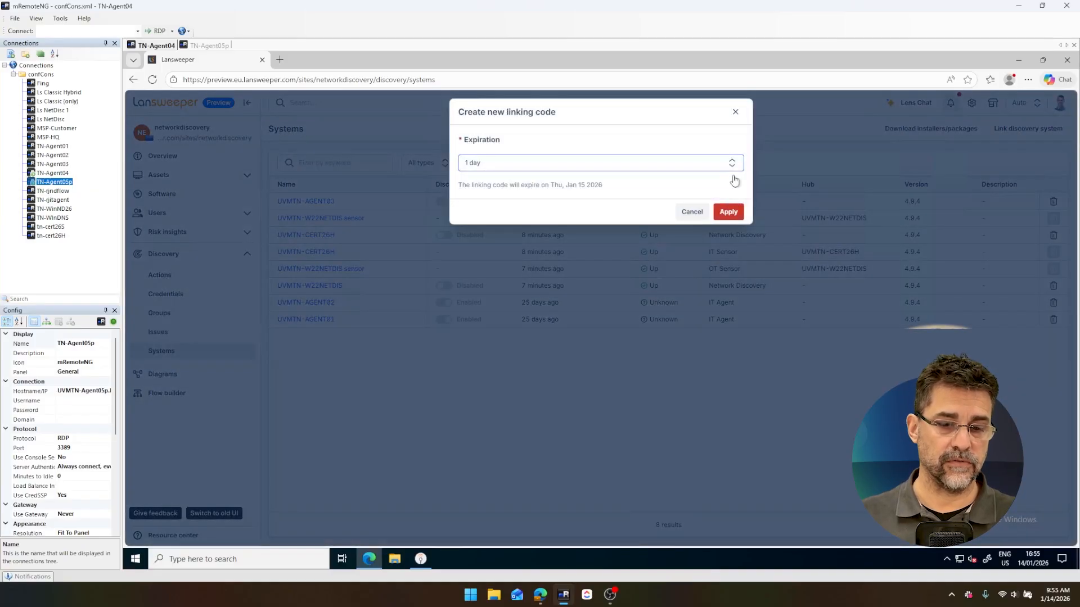
click(729, 212)
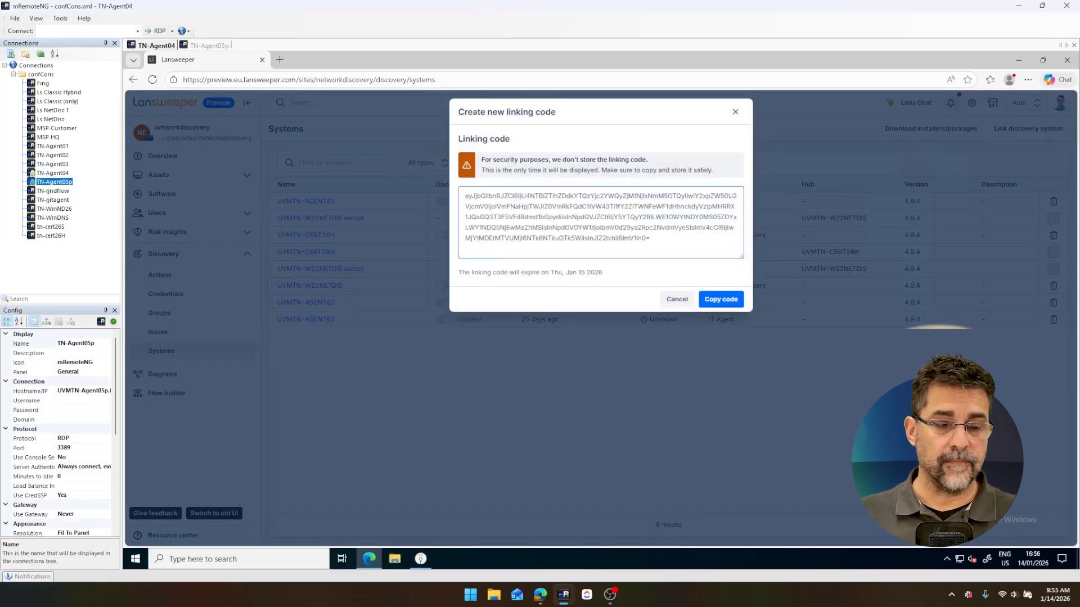
drag(652, 238, 490, 207)
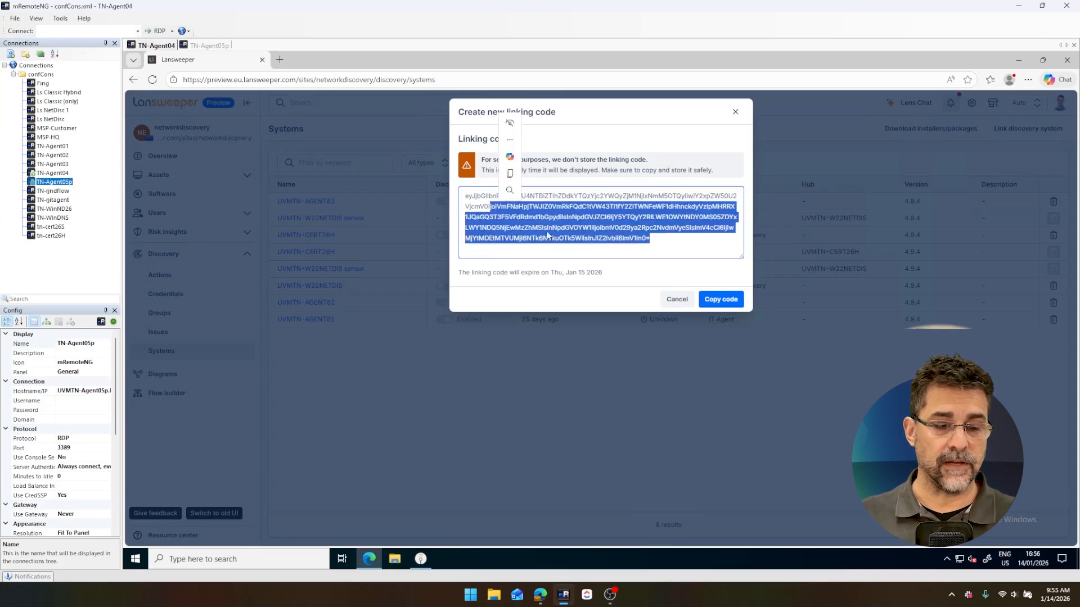
click(726, 301)
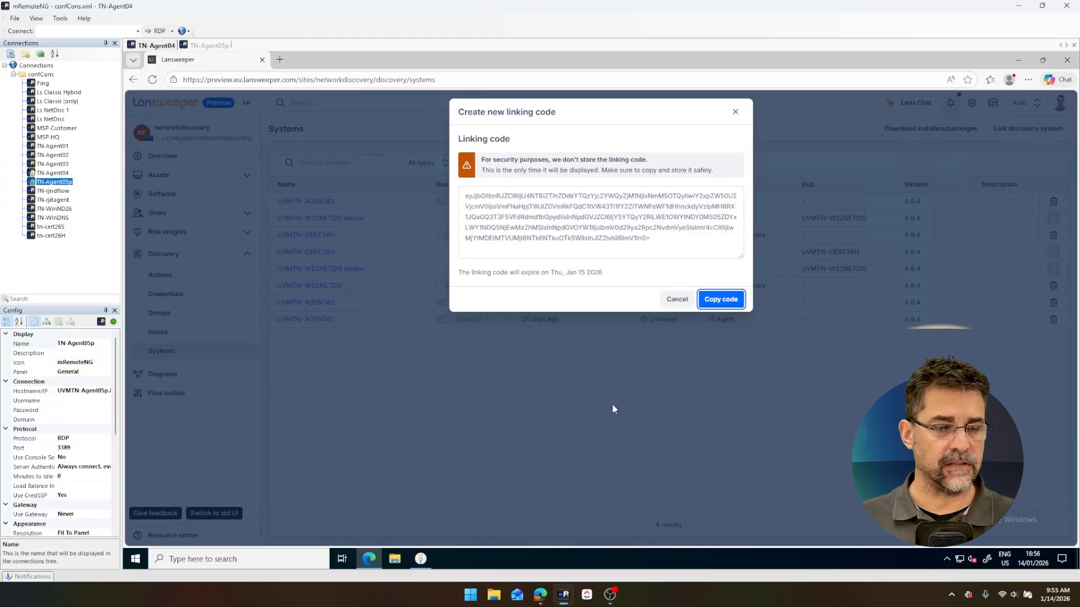
click(720, 299)
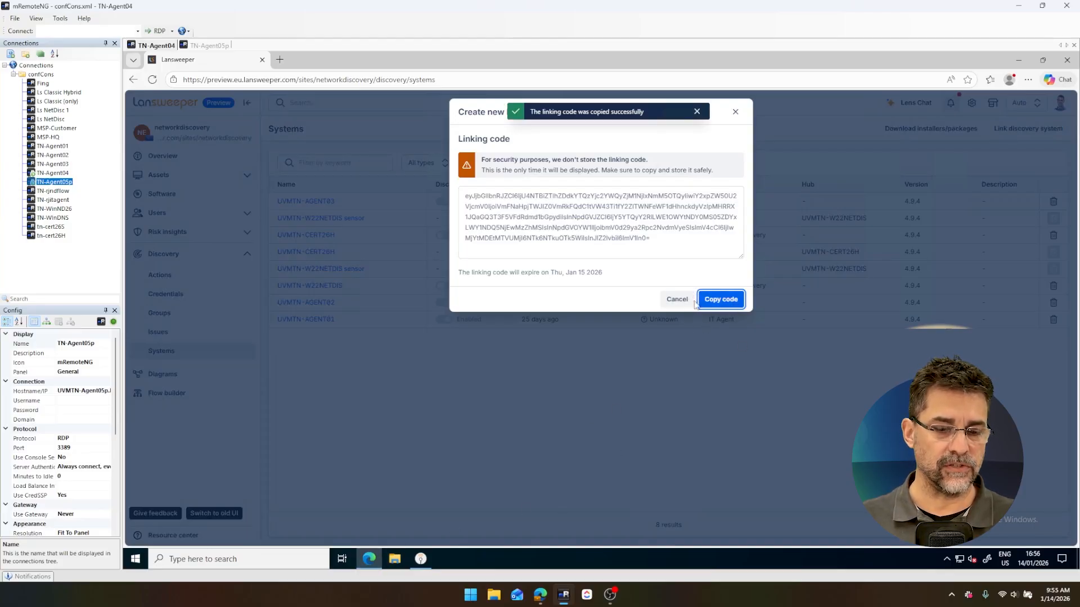
click(735, 111)
- Switch back to the installer, paste the linking code into its field and complete the IT Agent Discovery installation
click(369, 558)
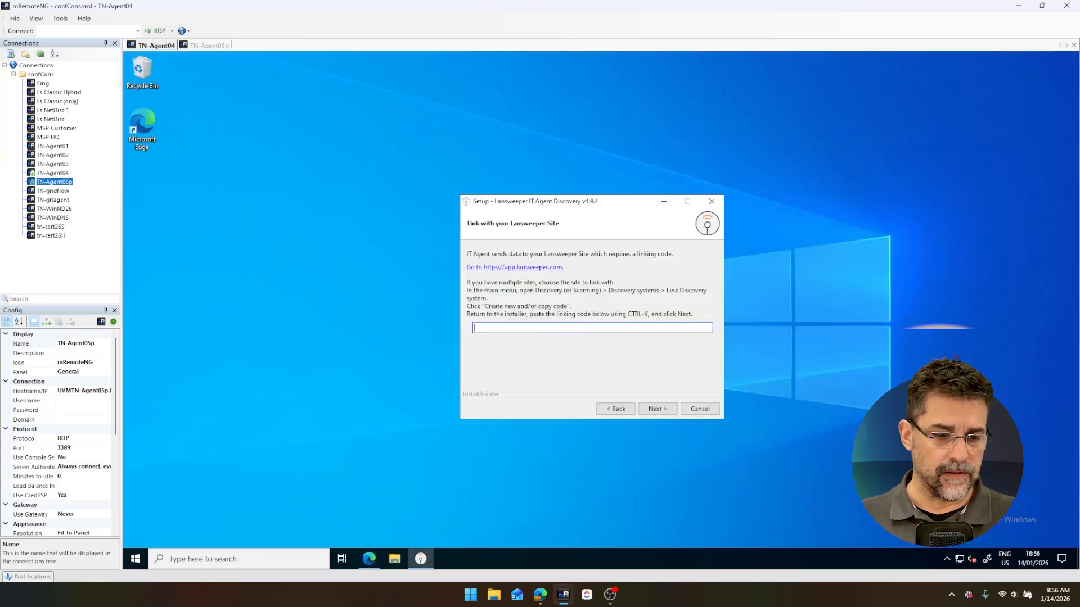
key(ctrl+v)
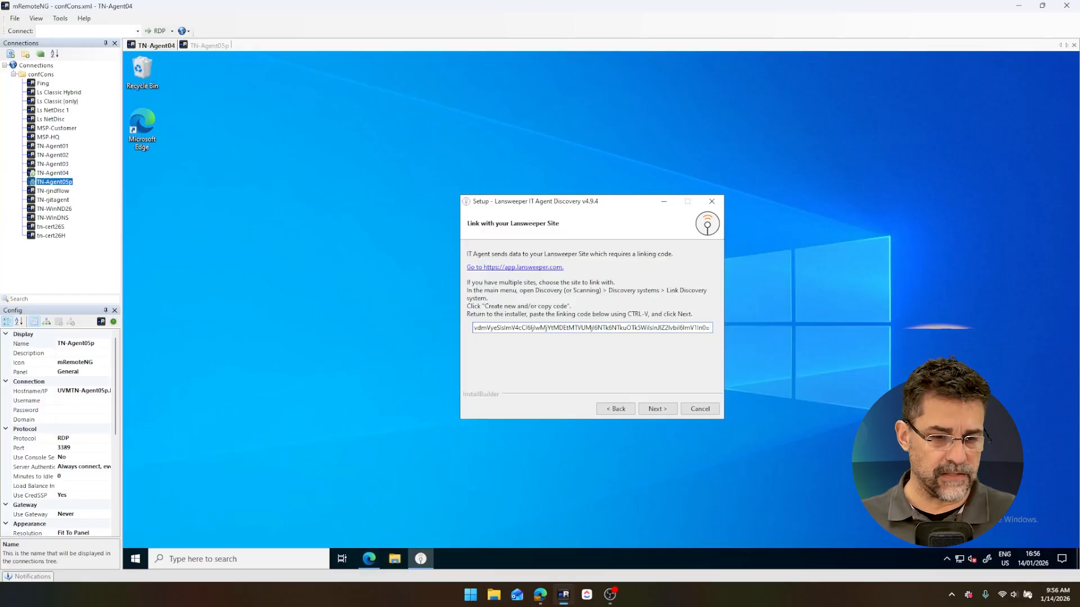
click(658, 409)
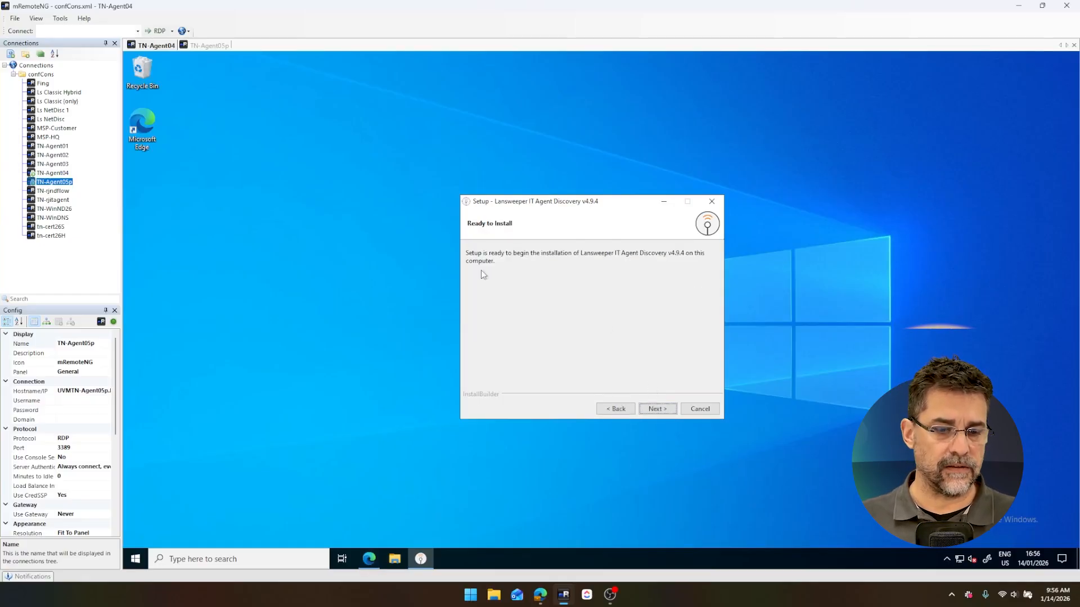
click(659, 410)
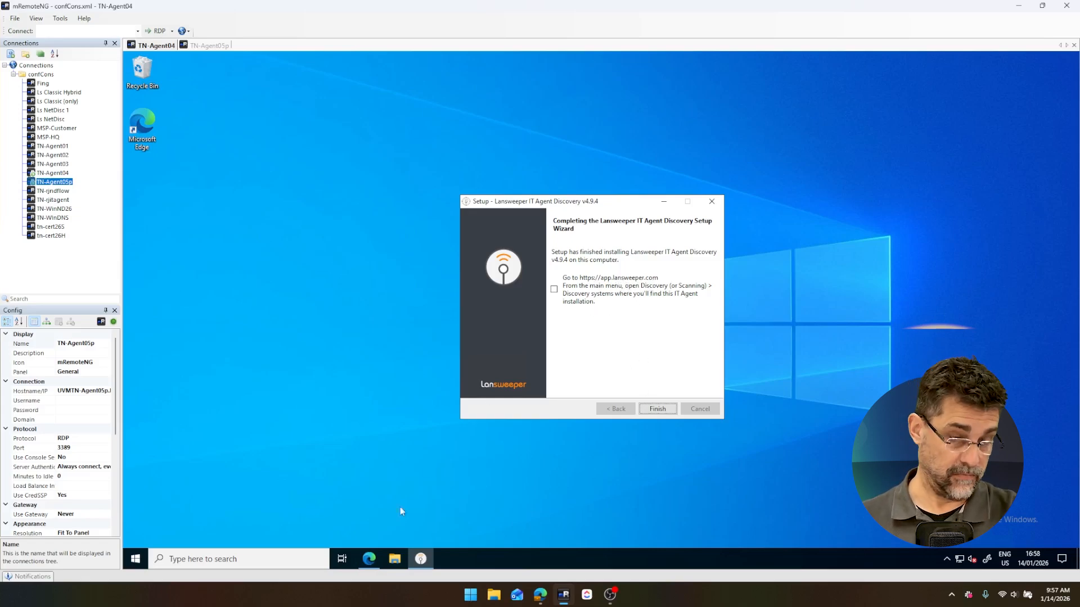
click(660, 410)
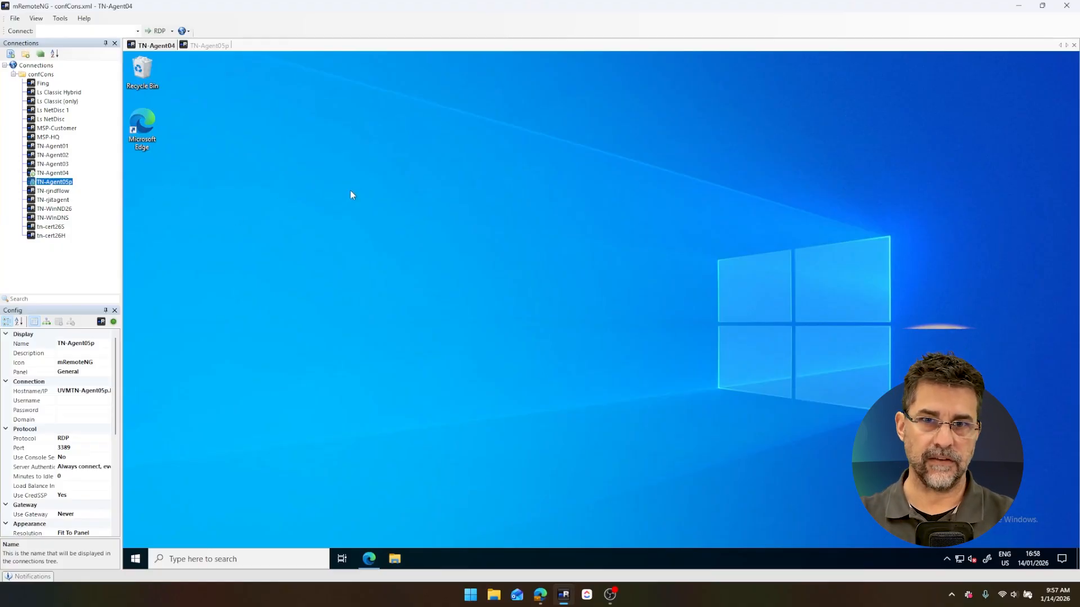
- Return to the Lansweeper site in the browser, close the linking code dialog and filter the All Assets view to Windows assets
click(369, 559)
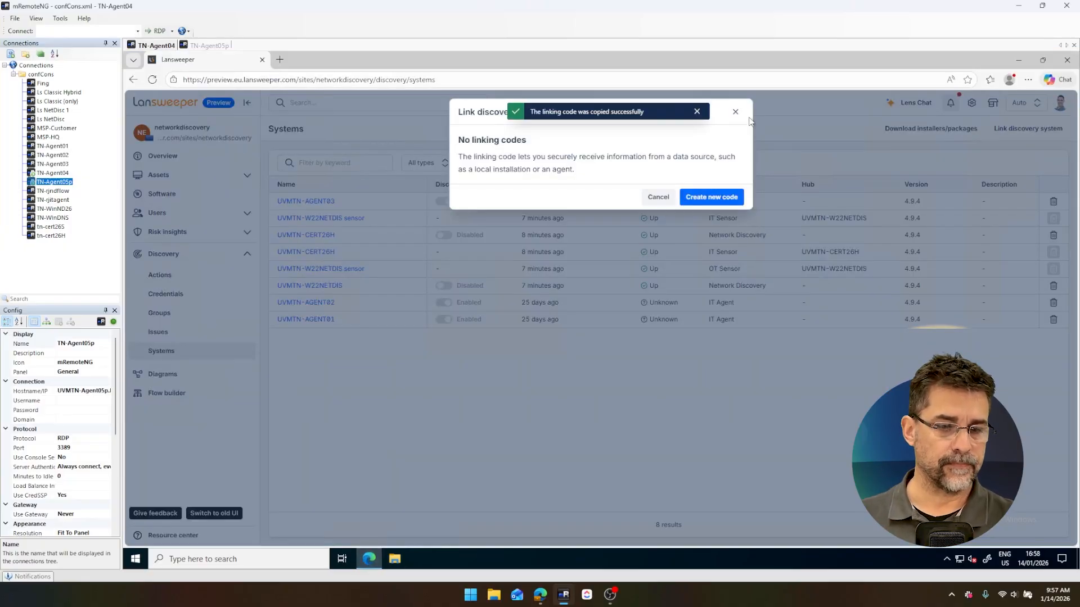
click(735, 112)
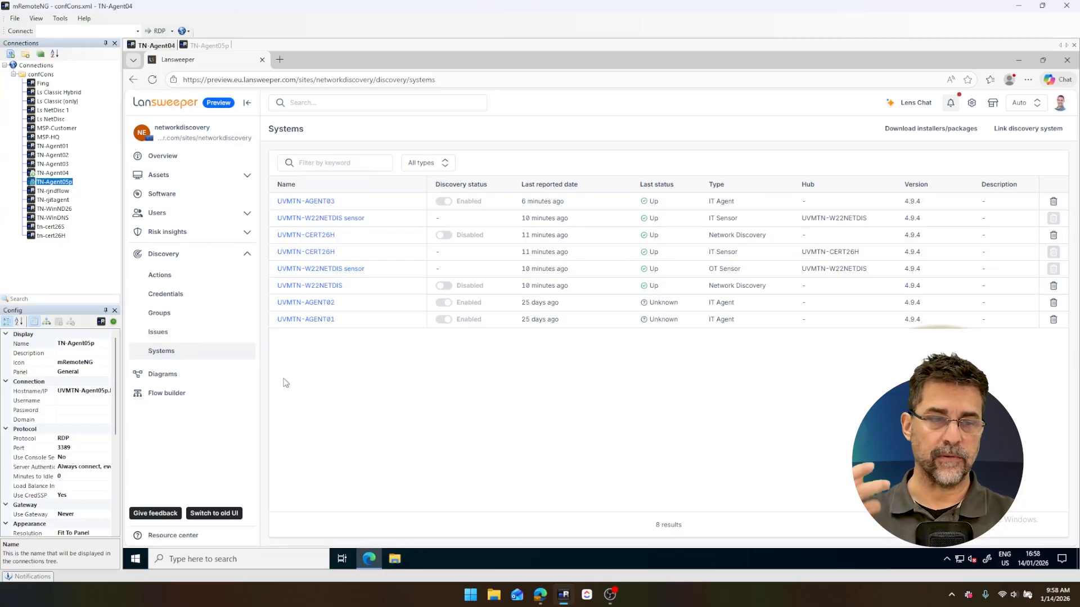
click(184, 181)
click(174, 197)
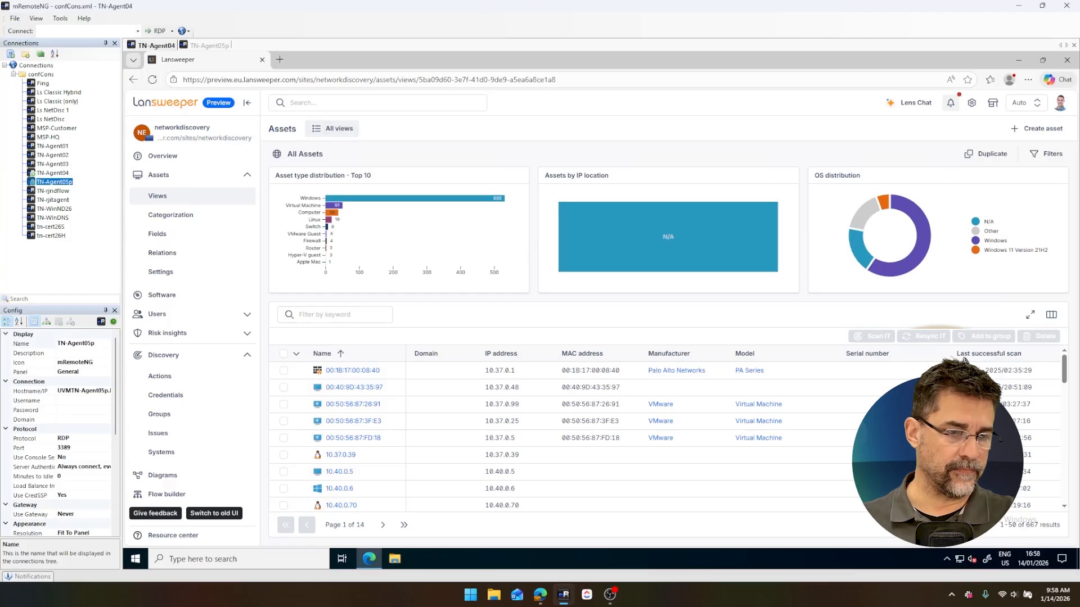
click(345, 200)
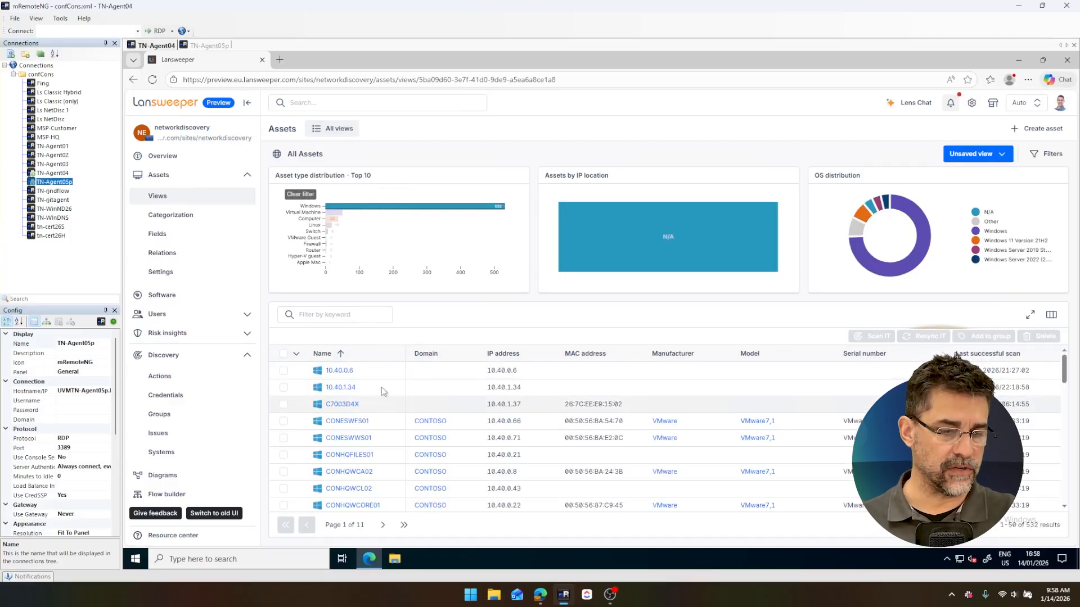
- Search the whole site for "tn-" and open the UVMTN-Agent04 asset's overview
click(338, 104)
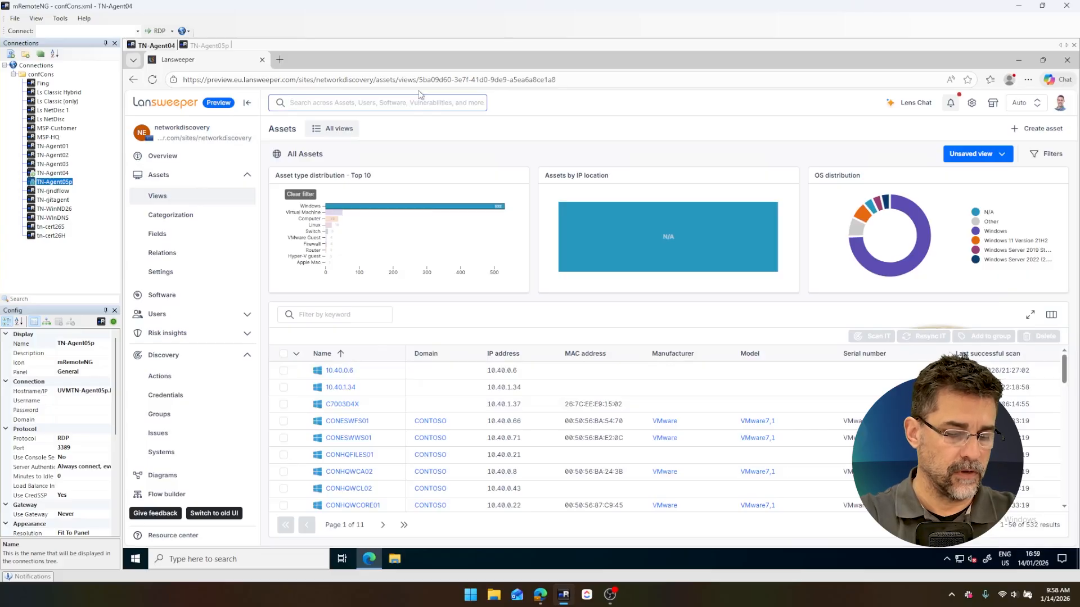
text(tn-)
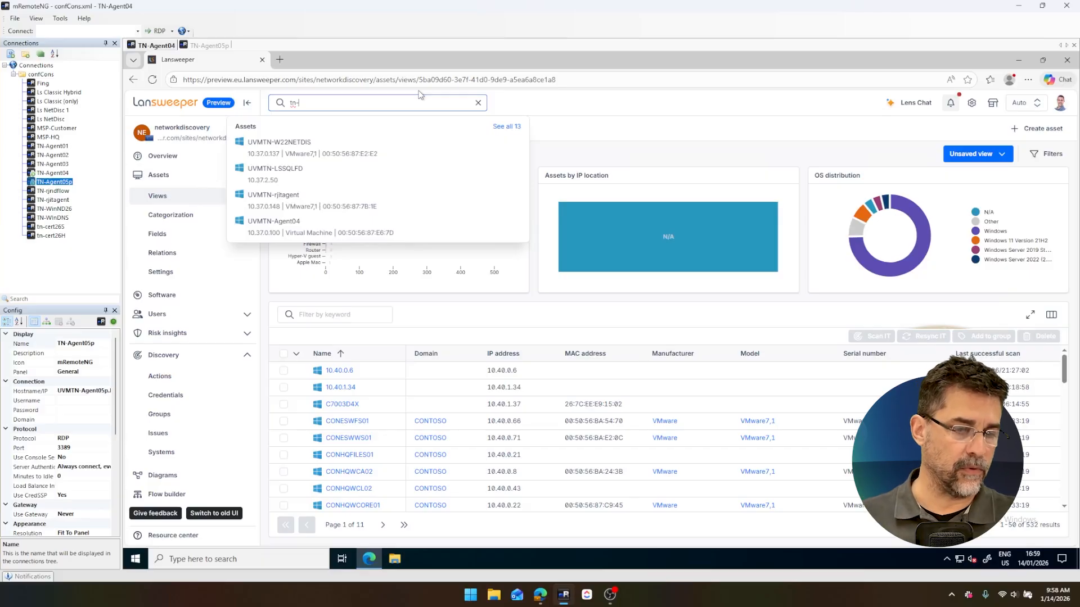
click(284, 232)
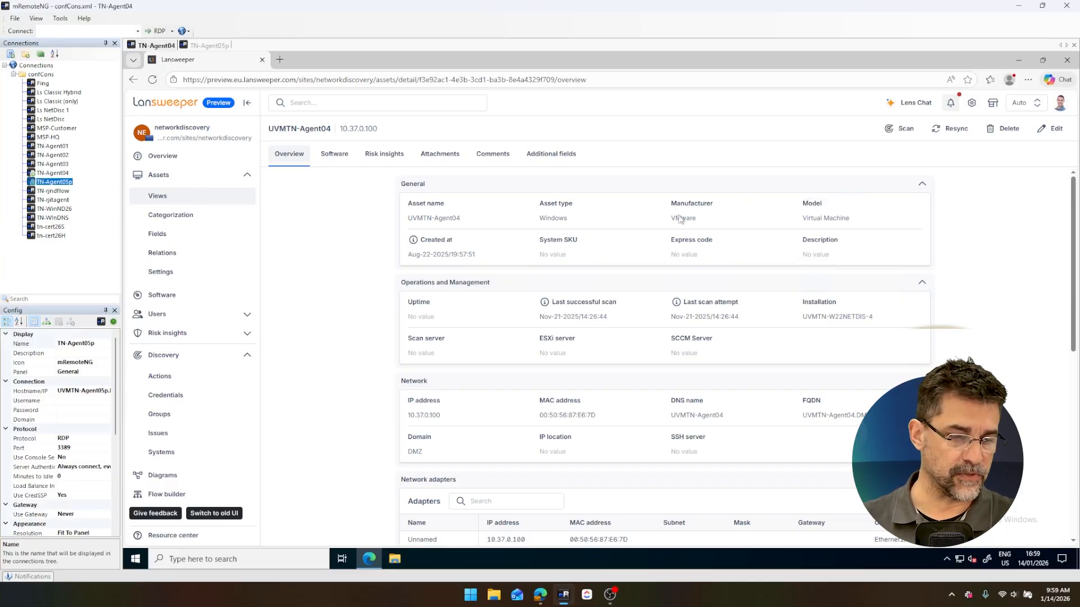
- Open the Default Group IT Agent discovery group and view its assigned systems
click(163, 419)
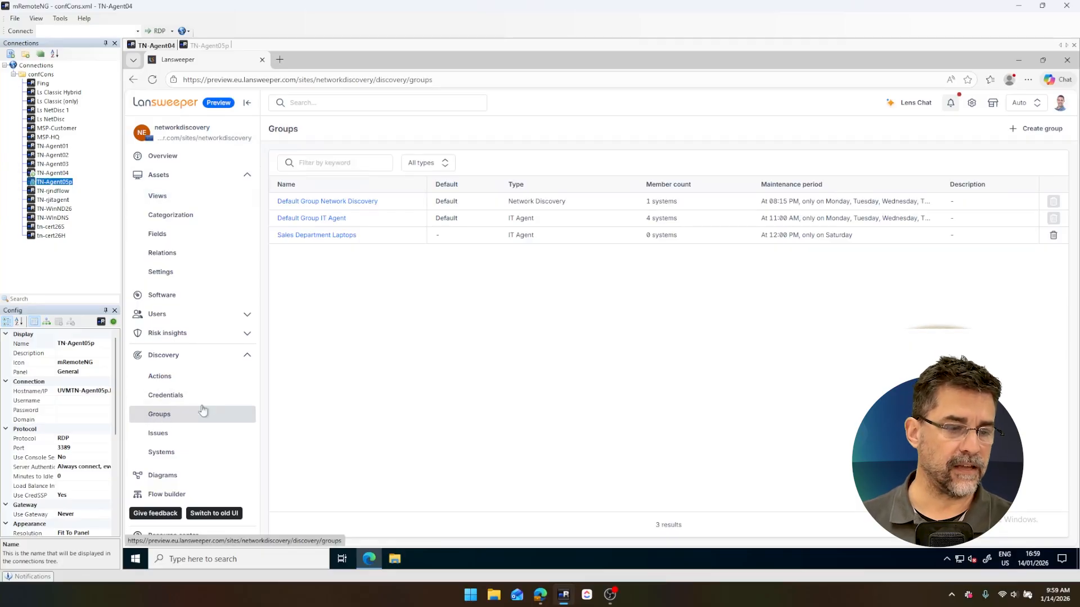
click(333, 219)
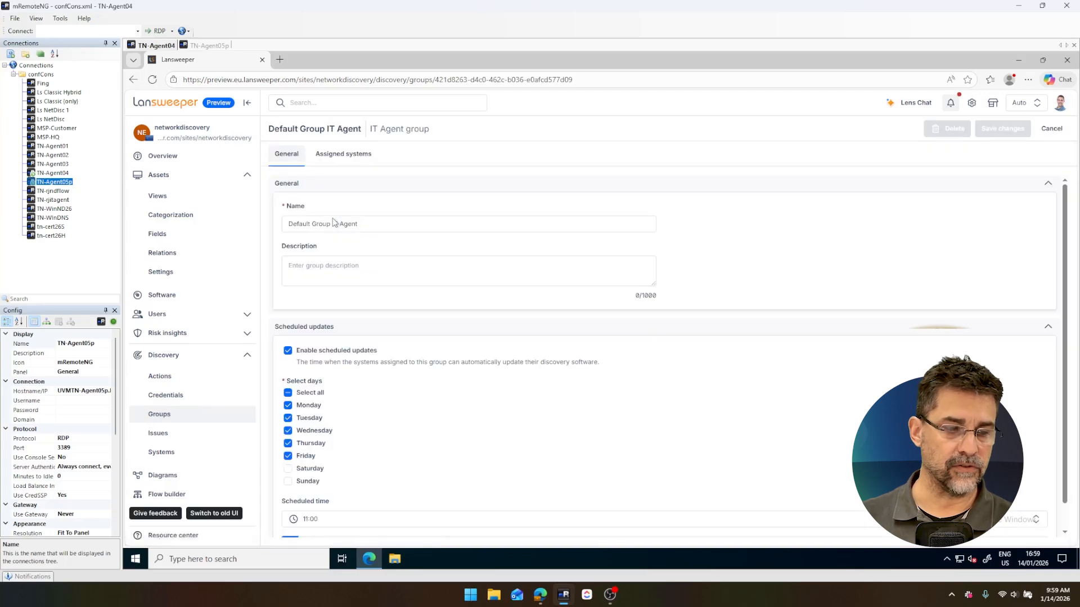
click(336, 158)
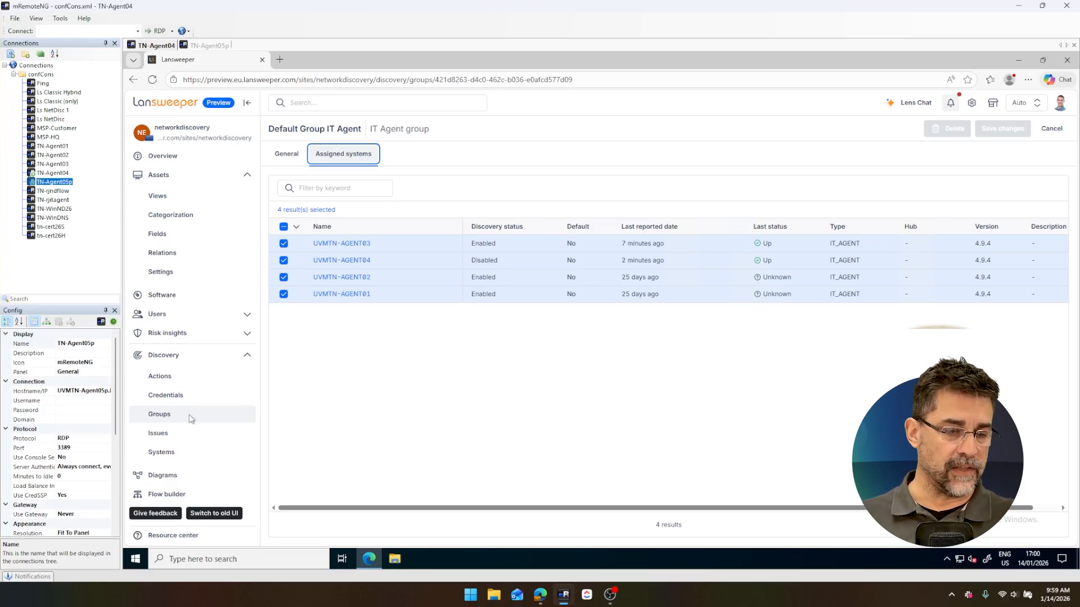
- Assign UVMTN-AGENT01 and UVMTN-AGENT02 to the Sales Department Laptops discovery group and save the changes
click(171, 421)
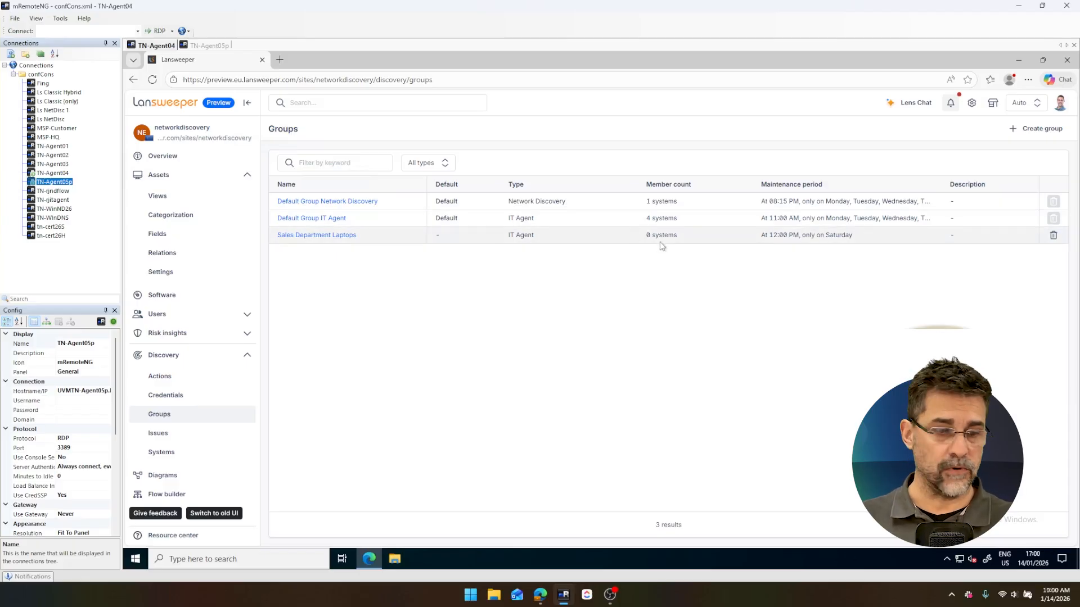
click(347, 240)
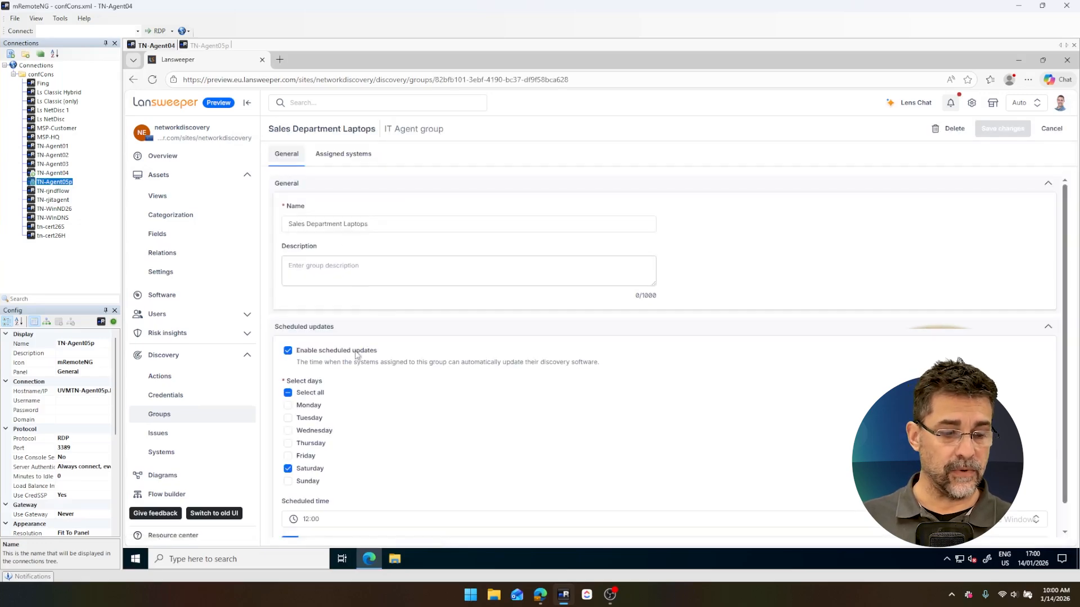
click(350, 162)
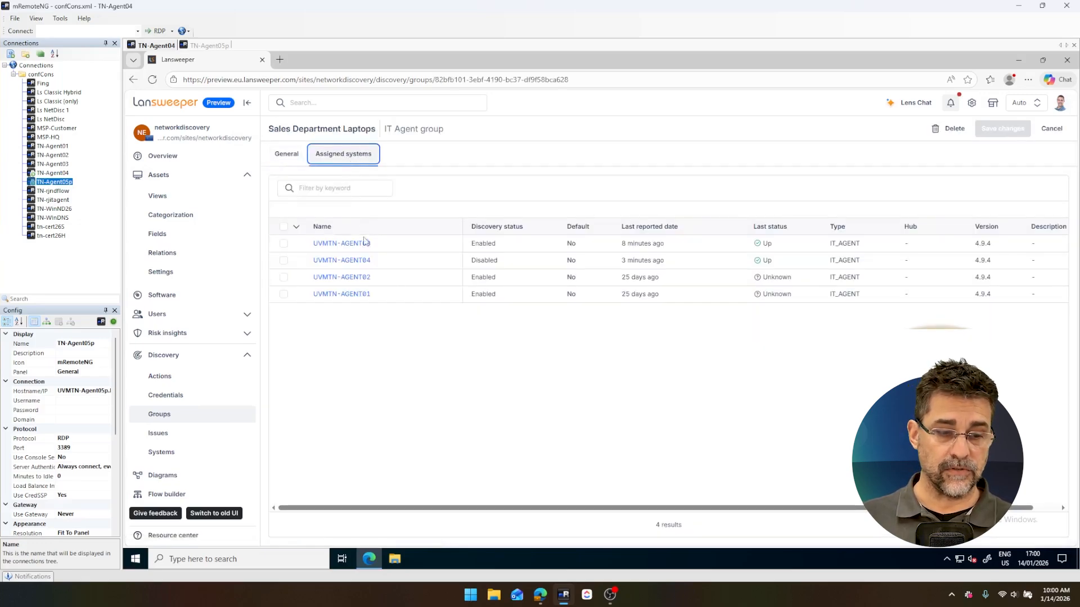
click(283, 294)
click(284, 278)
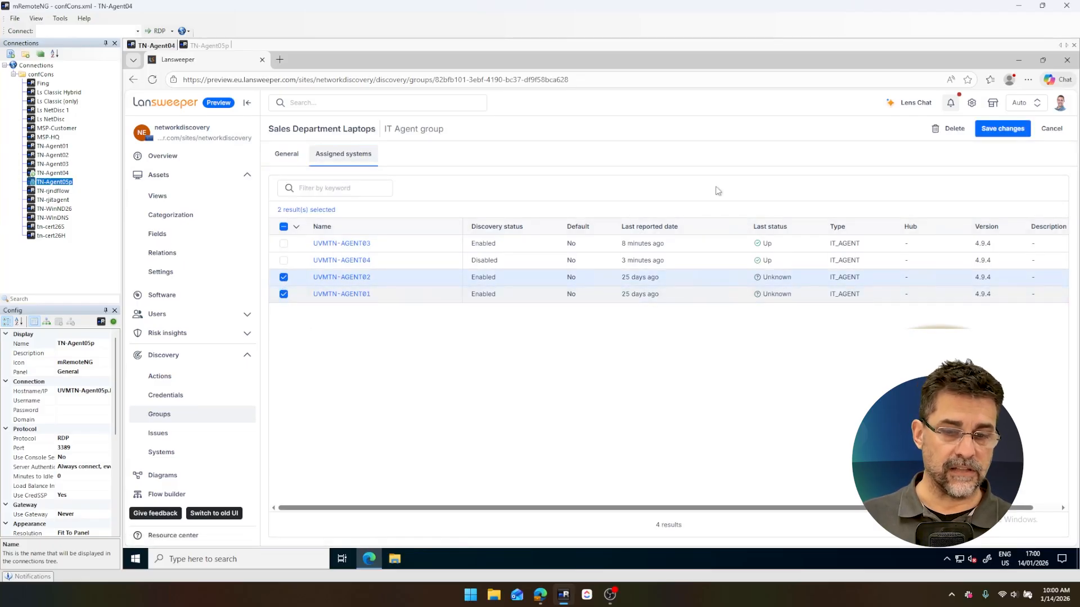
click(990, 135)
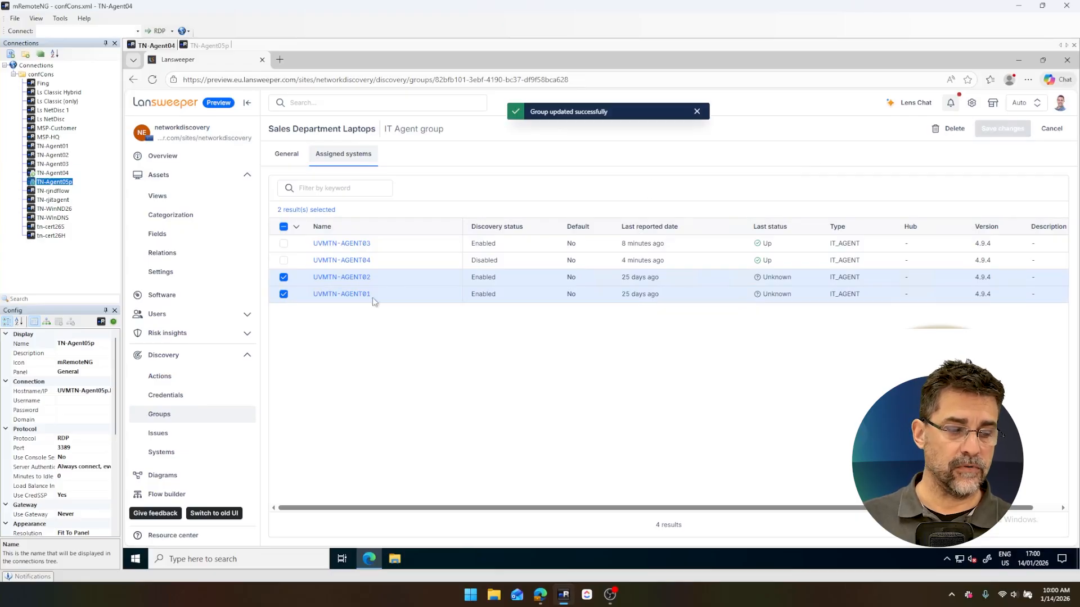
- Start a new discovery group of type IT Agent group and name it "Server IT Agents"
click(160, 414)
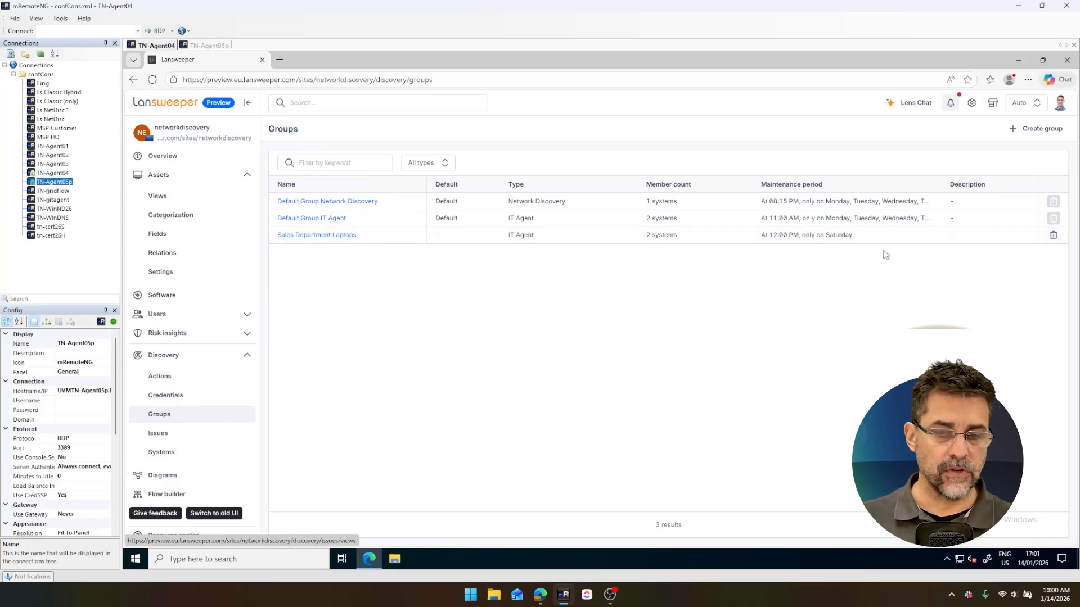
click(1037, 128)
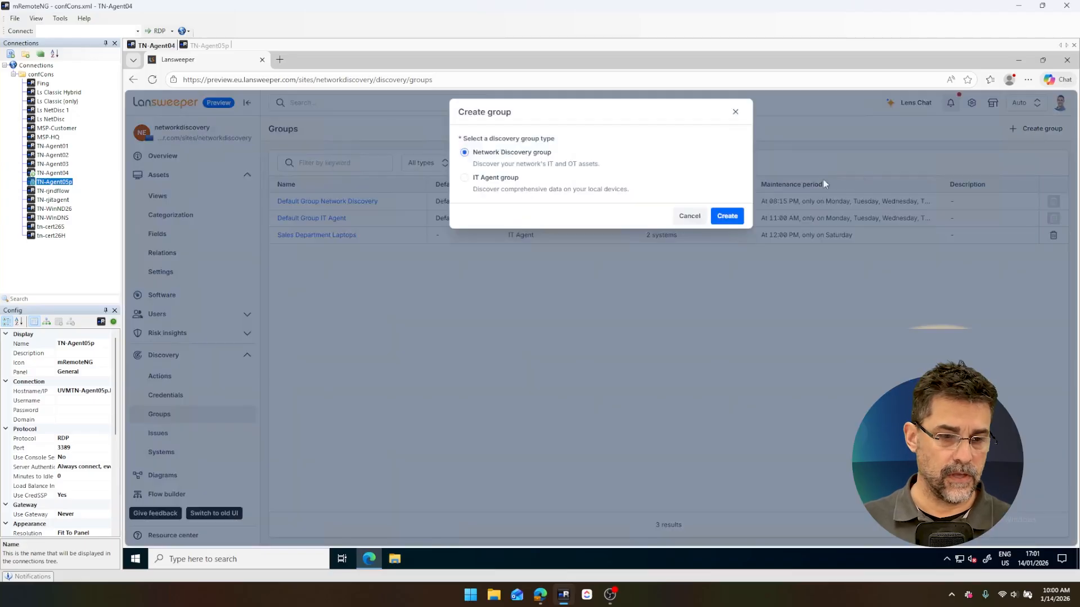
click(490, 178)
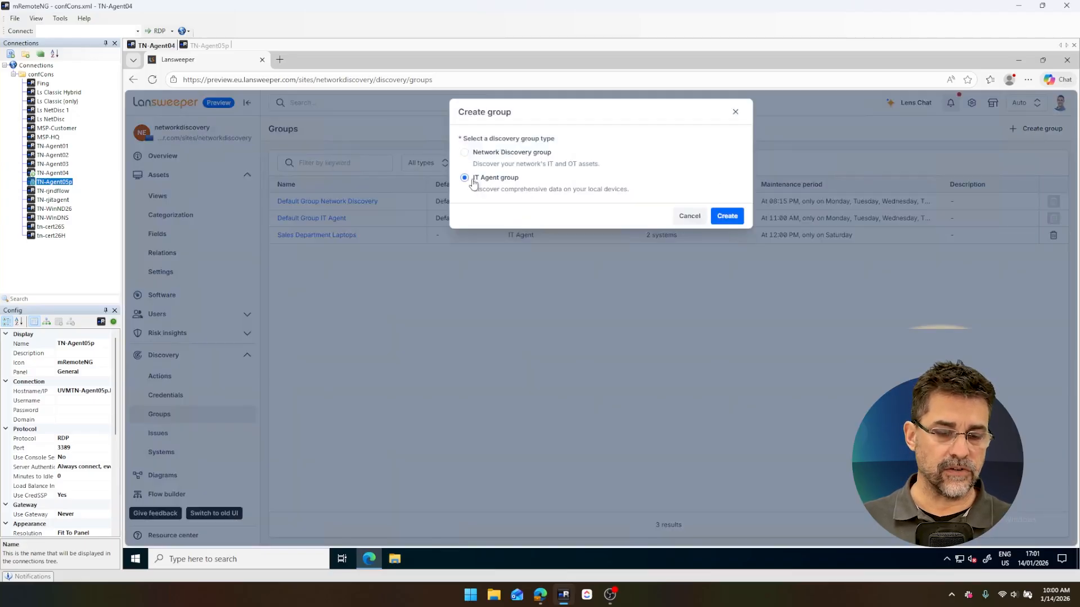
click(731, 220)
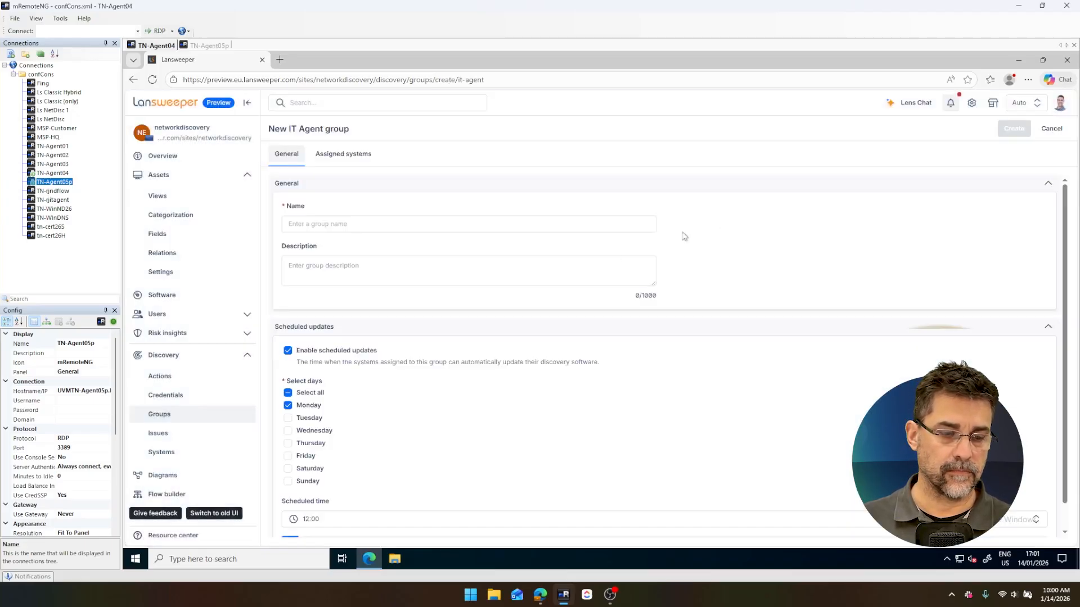
click(338, 224)
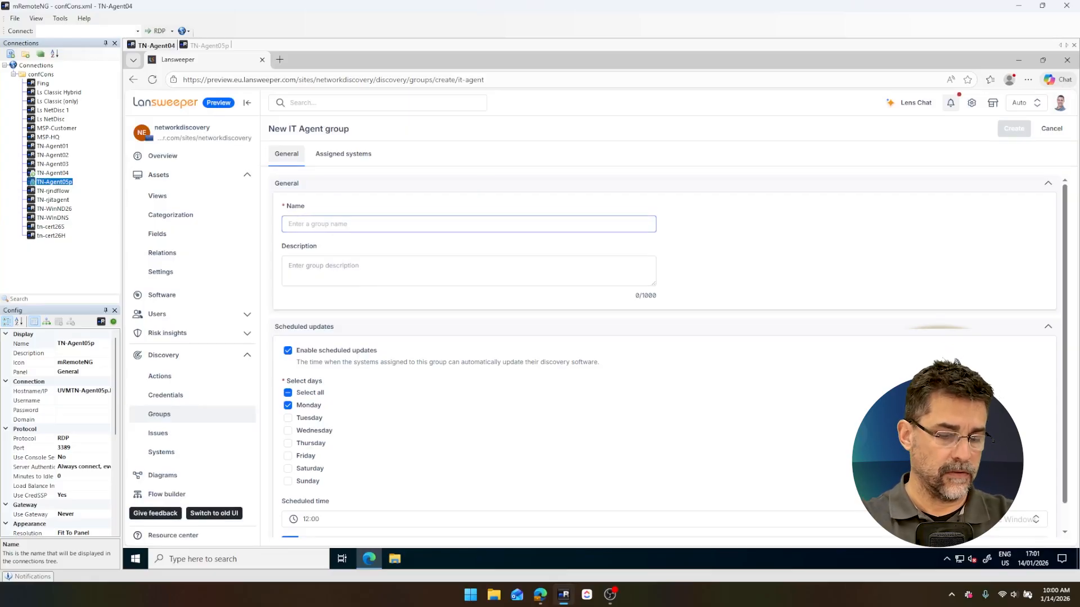
text(Server)
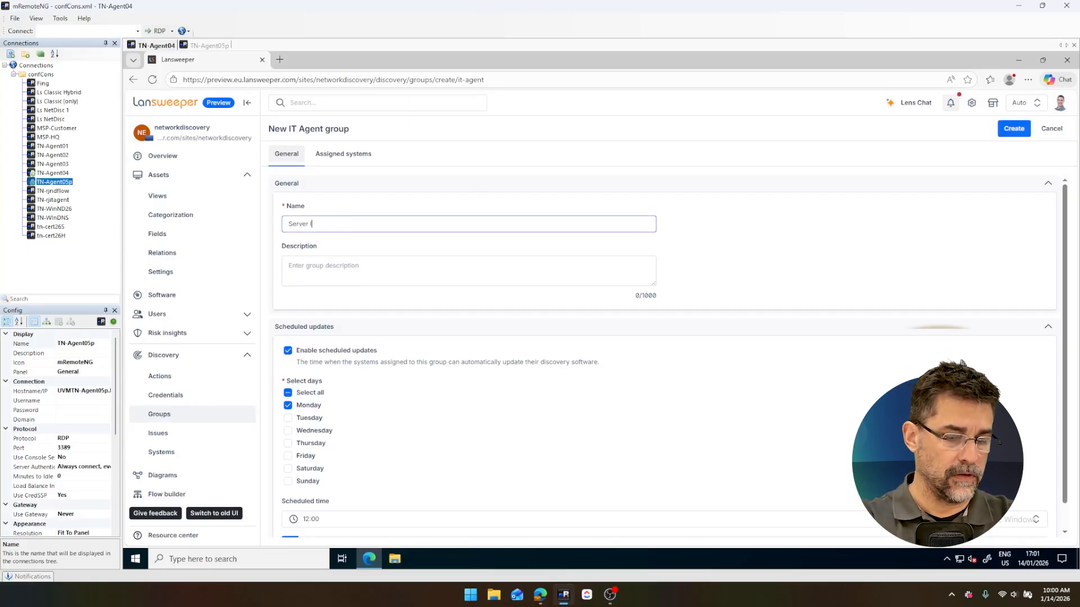
text( IT Agents)
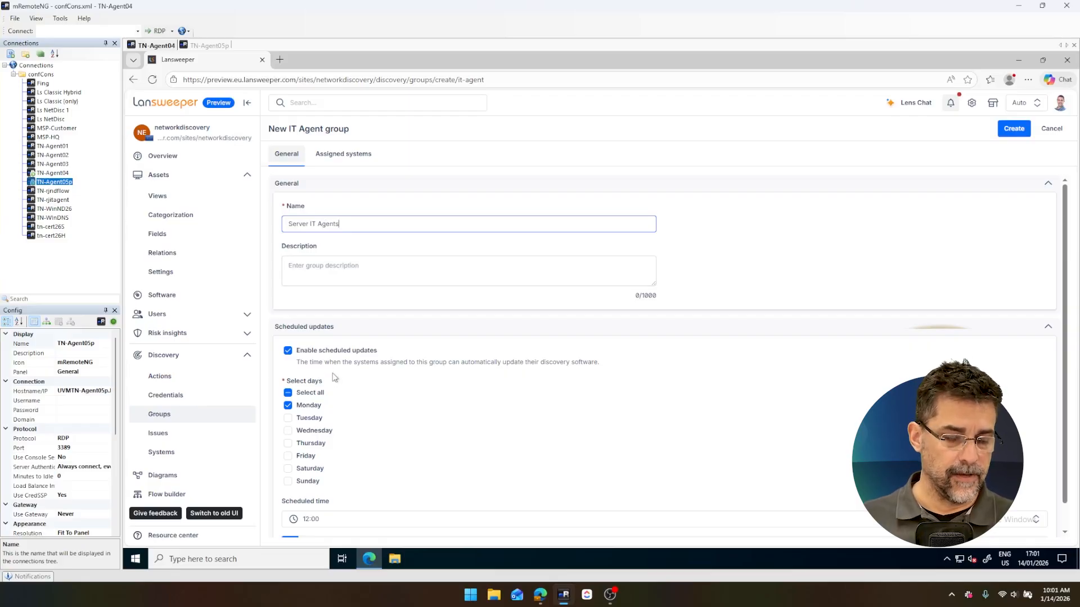
- Keep scheduled updates enabled for the new group and set them to run on Saturday only instead of Monday
scroll(341, 383, down, 1)
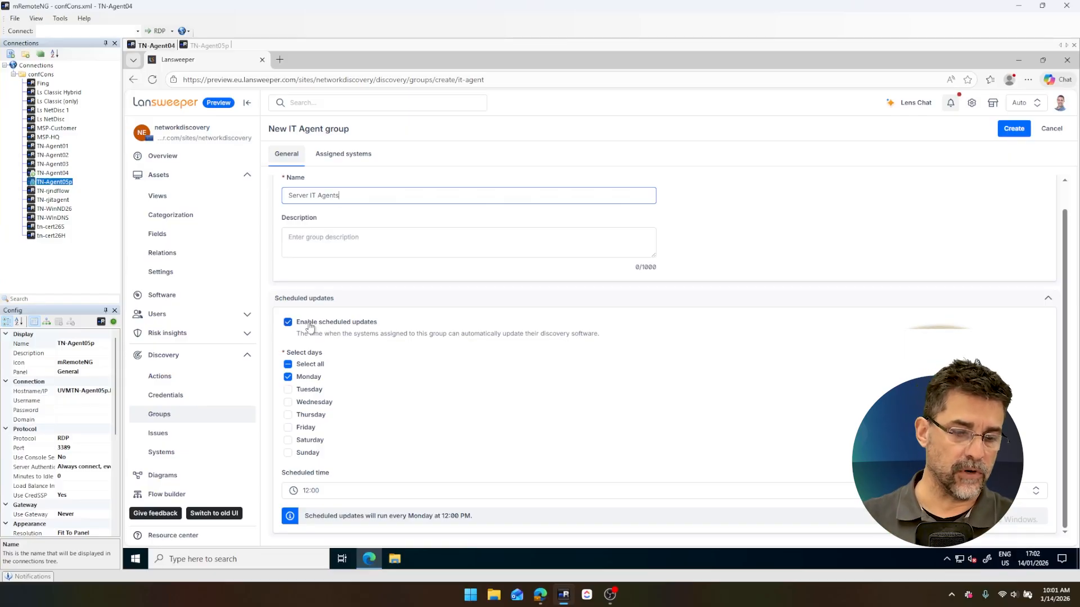
click(288, 322)
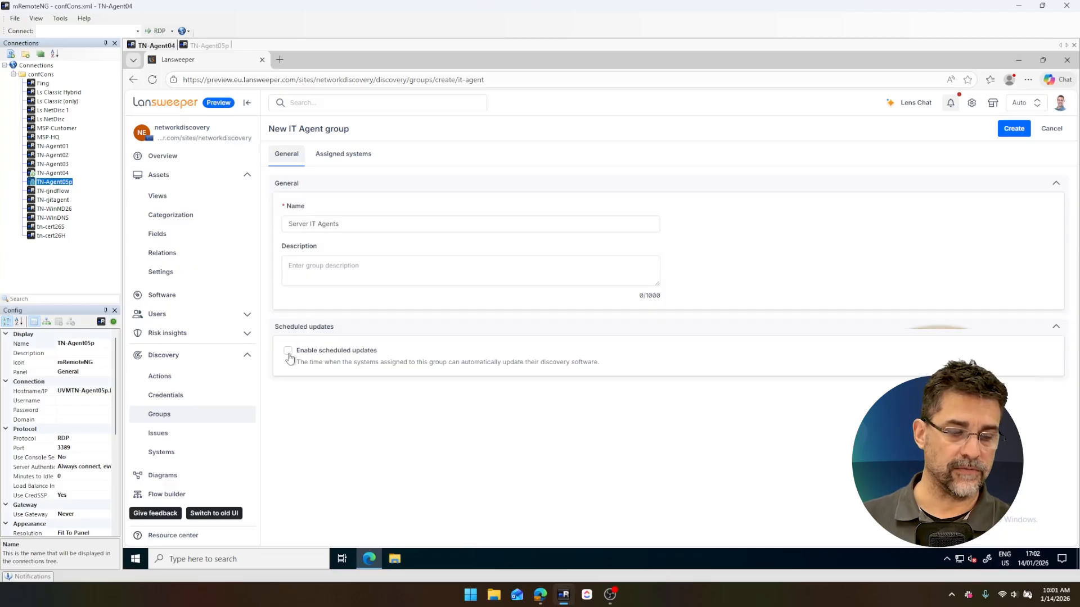
click(288, 351)
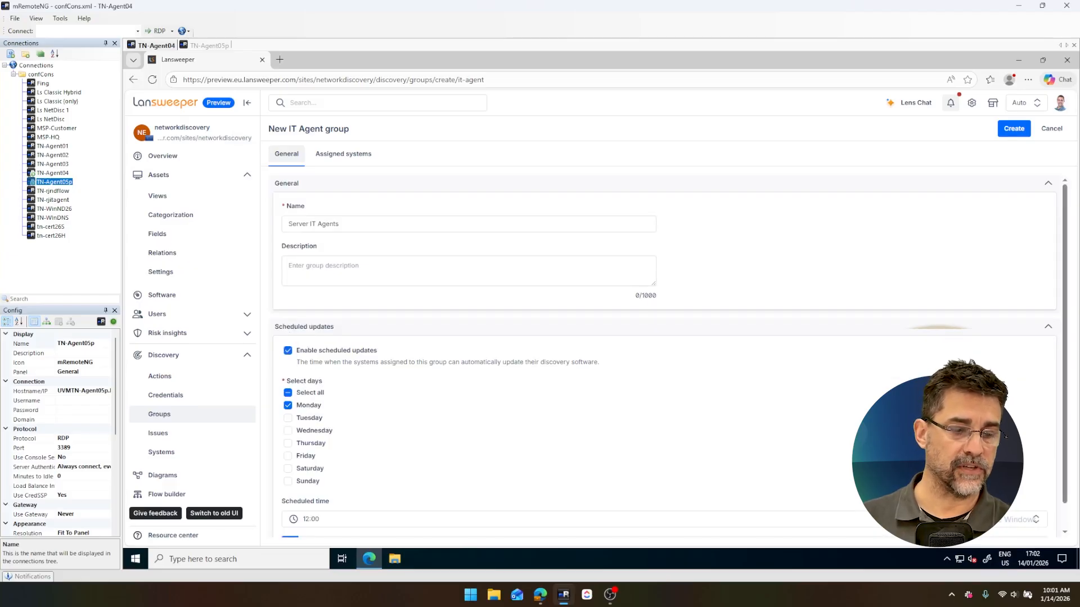
scroll(369, 376, down, 1)
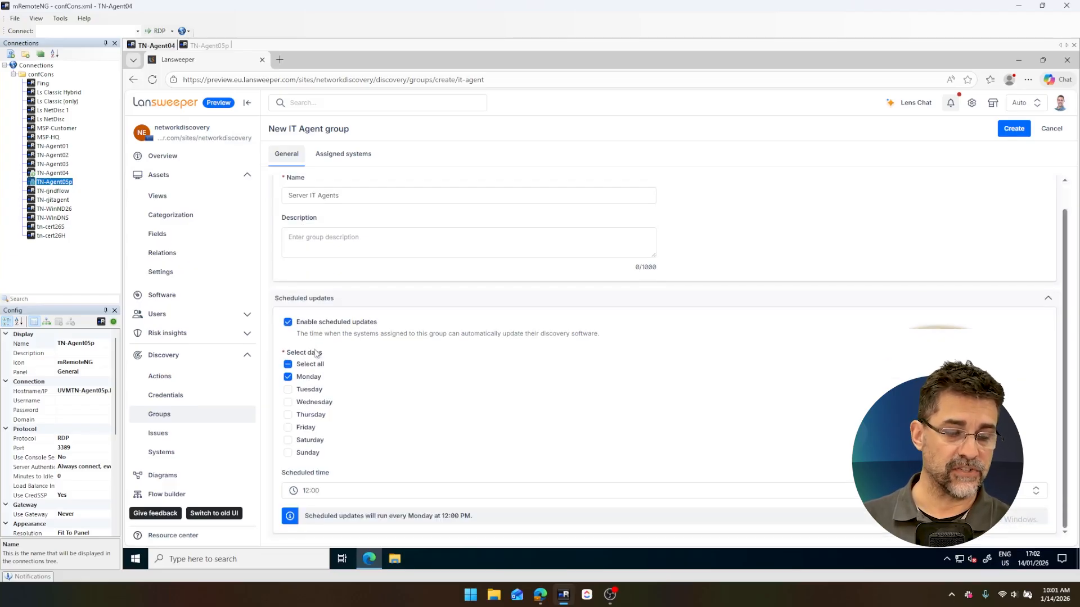
click(298, 378)
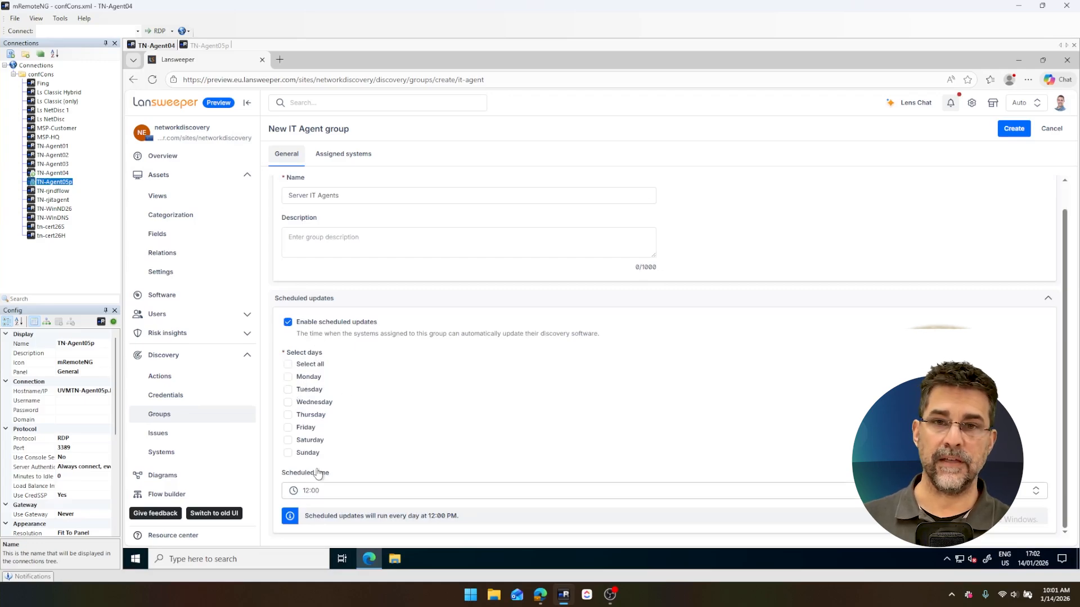
click(287, 441)
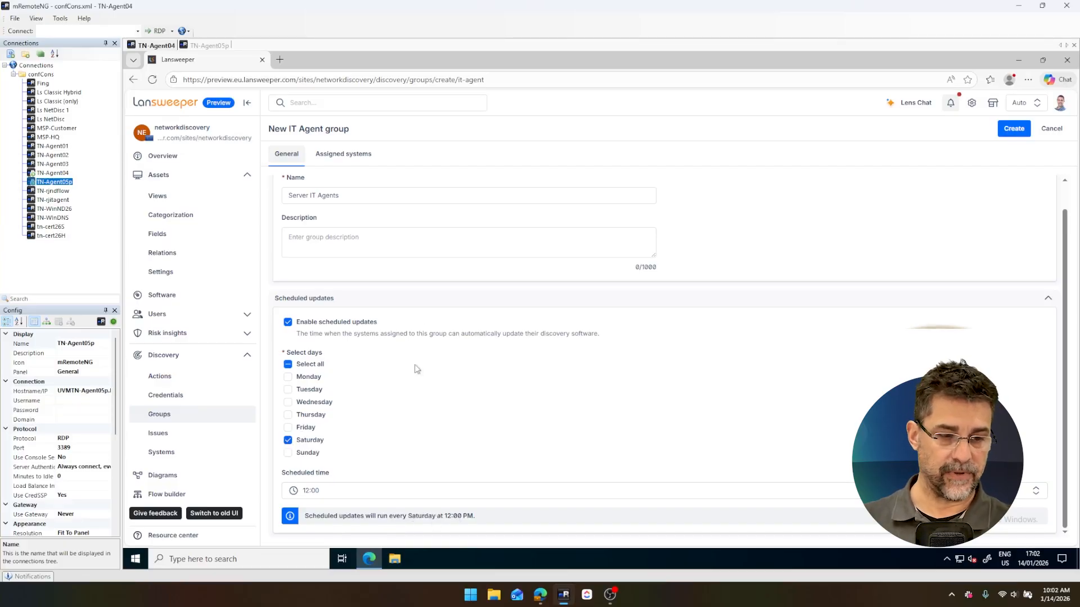
- Assign UVMTN-AGENT04 to the new IT Agent group and create the group
click(355, 162)
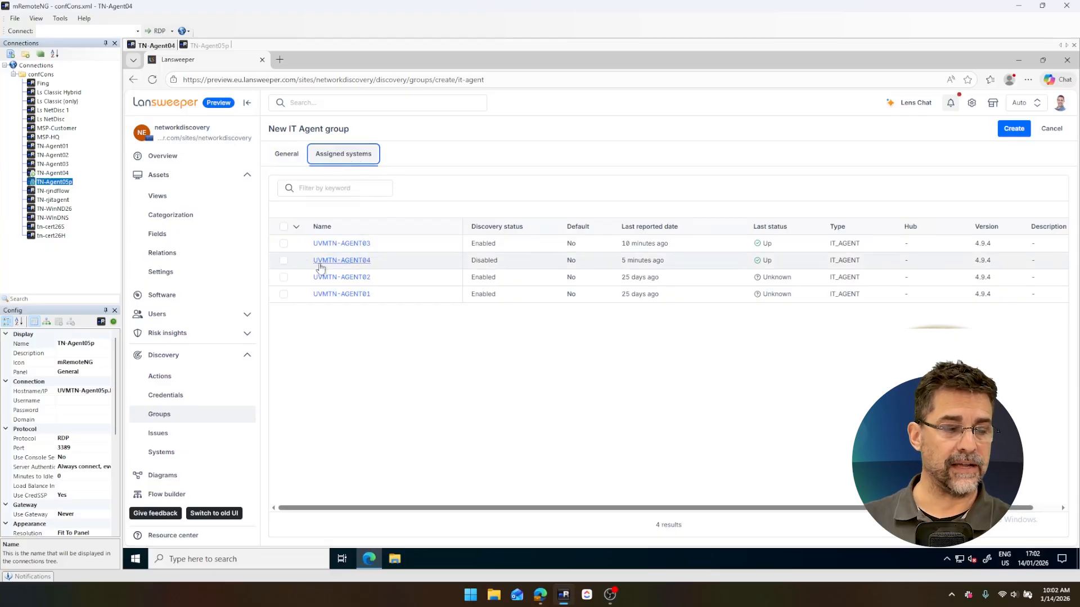
click(283, 261)
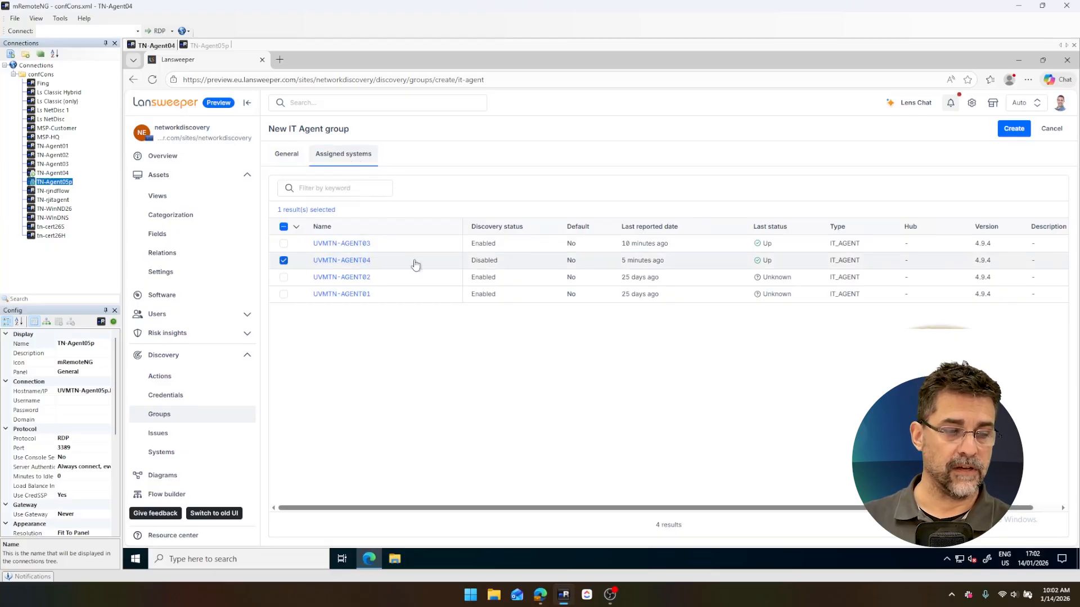
click(1012, 131)
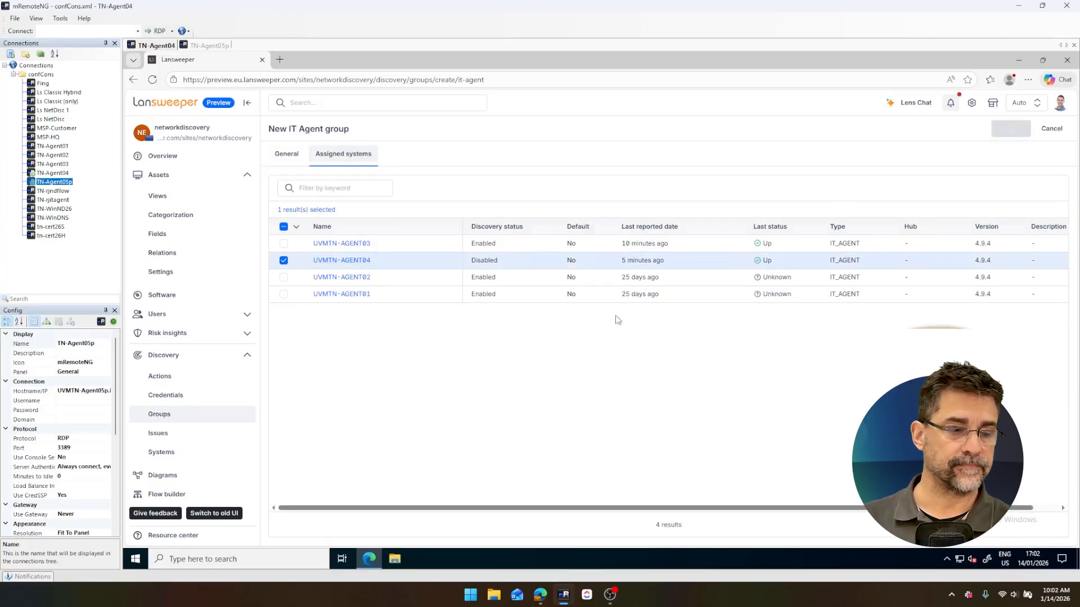
- Reopen the Server IT Agents group from the discovery groups and review its scheduled update settings
click(160, 417)
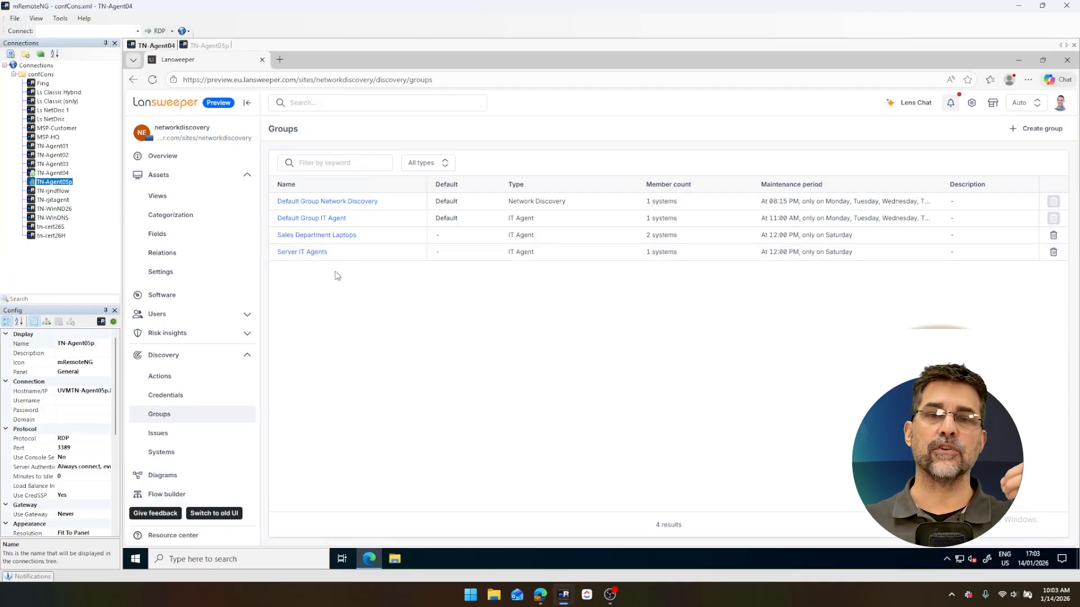
click(312, 254)
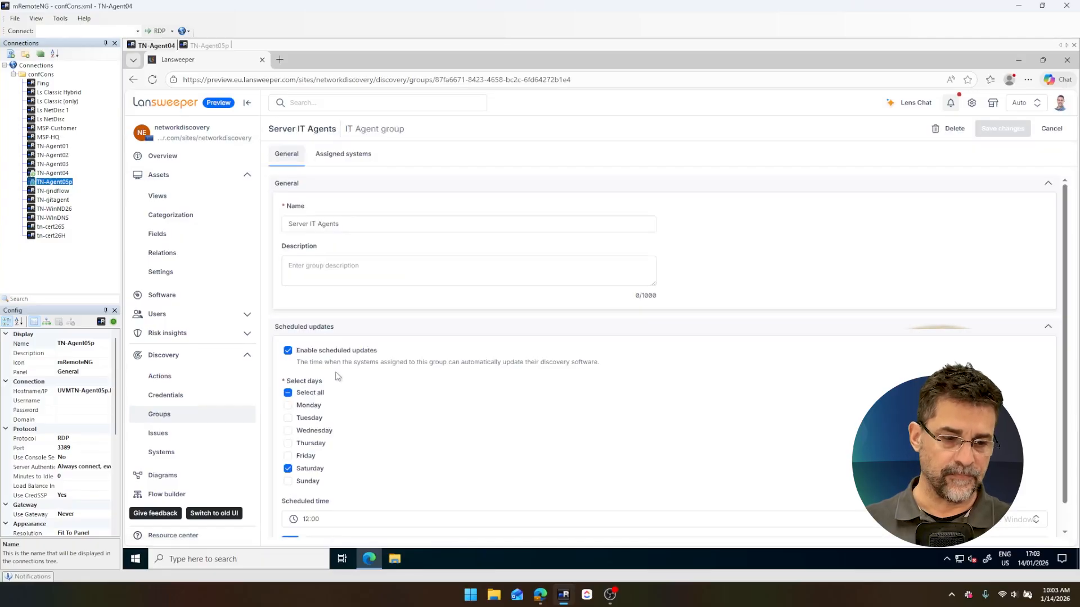
scroll(337, 371, down, 1)
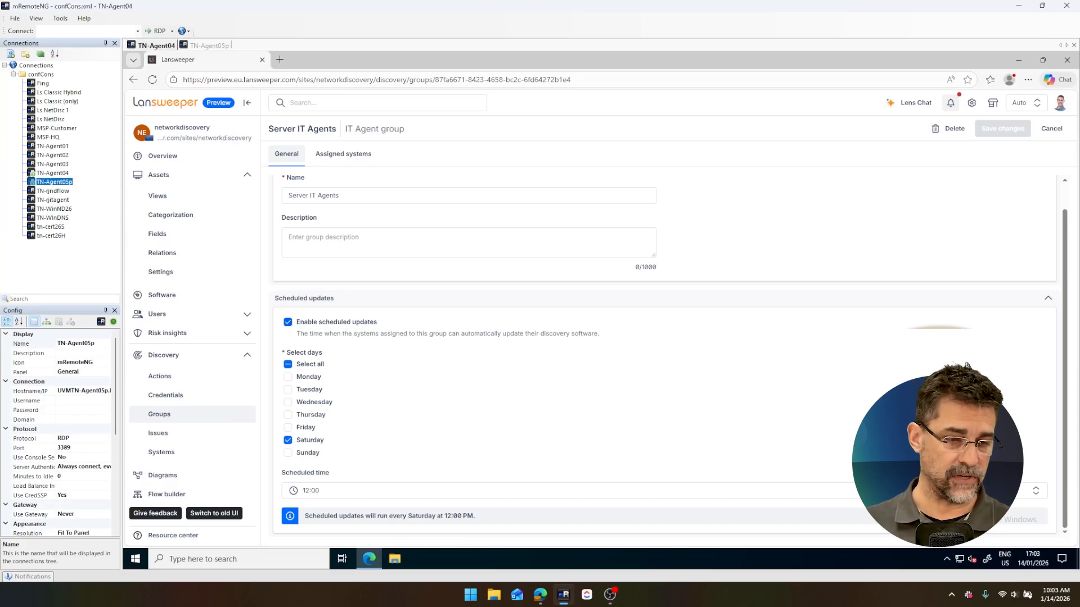
- Start a new agent-based discovery action and name it "Servers w. Agents"
click(163, 377)
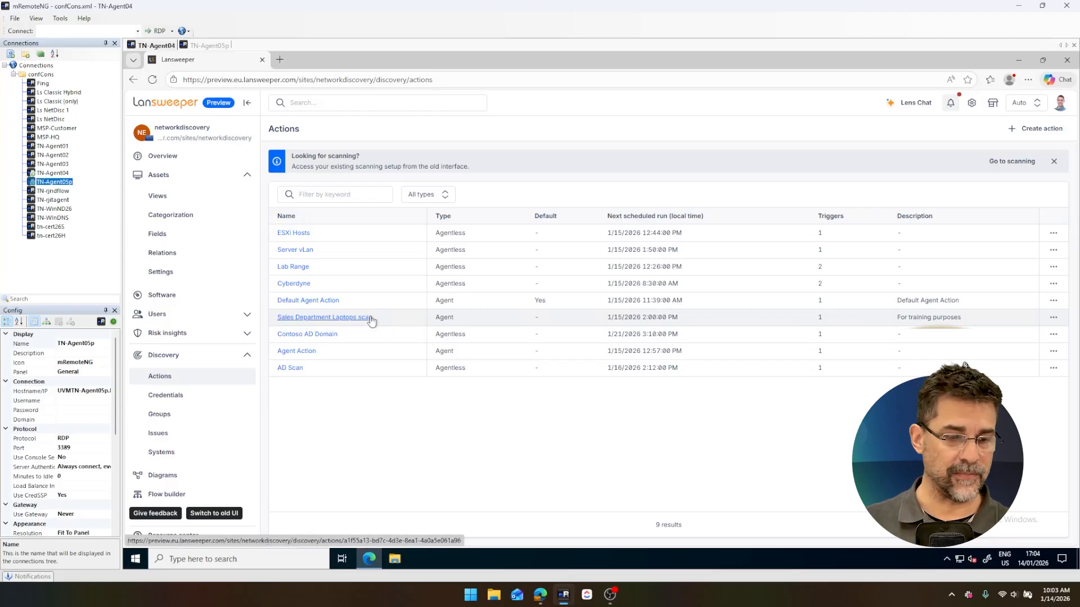
click(1032, 133)
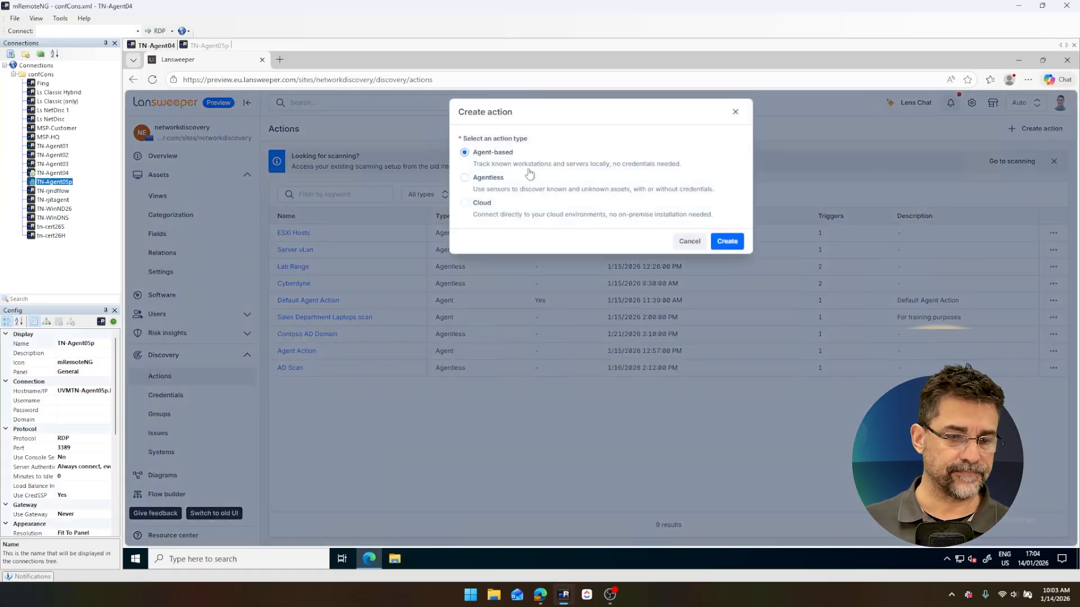
click(726, 241)
click(328, 226)
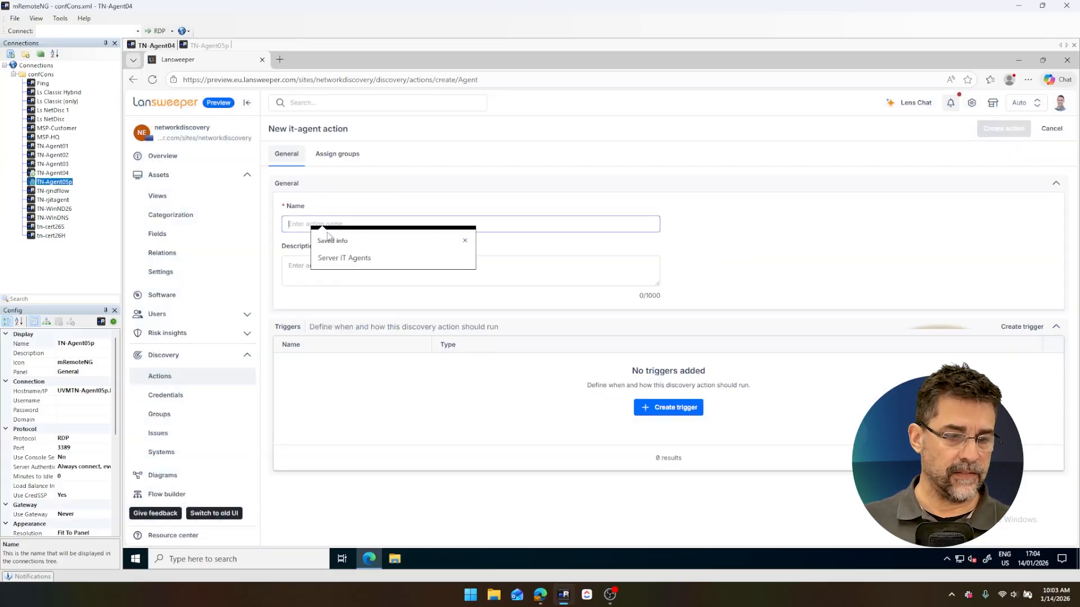
text(Server)
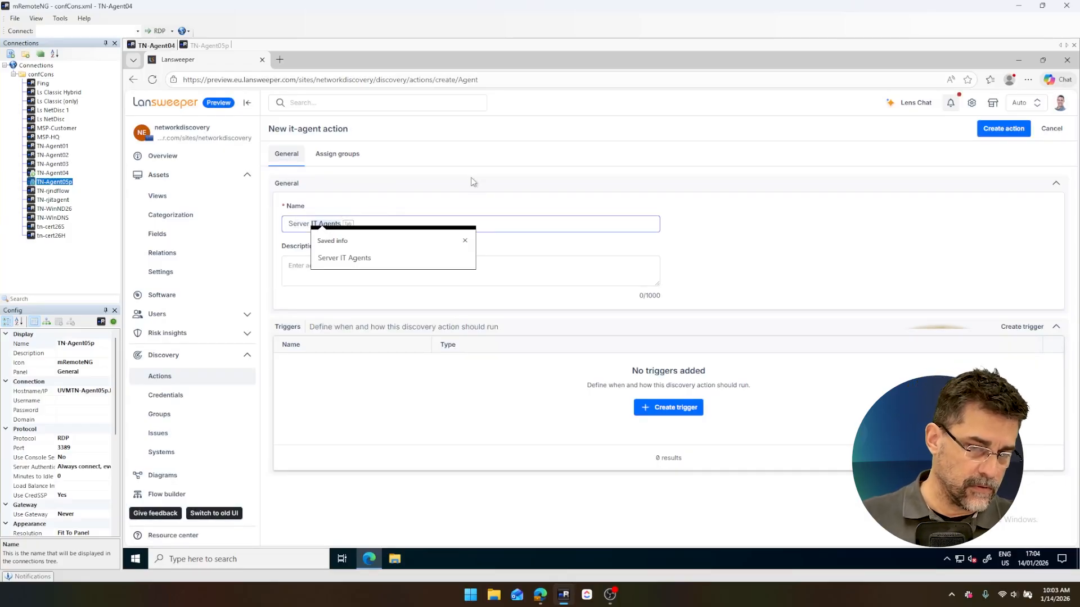
click(464, 241)
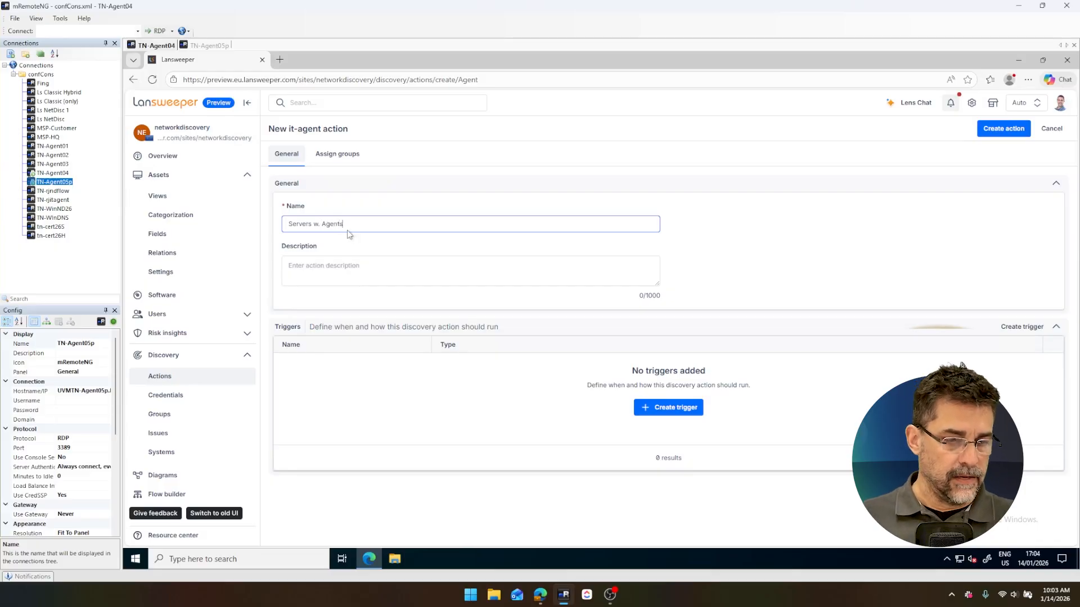
- Add a recurring trigger named "Every 4 Hour Server Scan" to the action, running every 4 hours
click(686, 412)
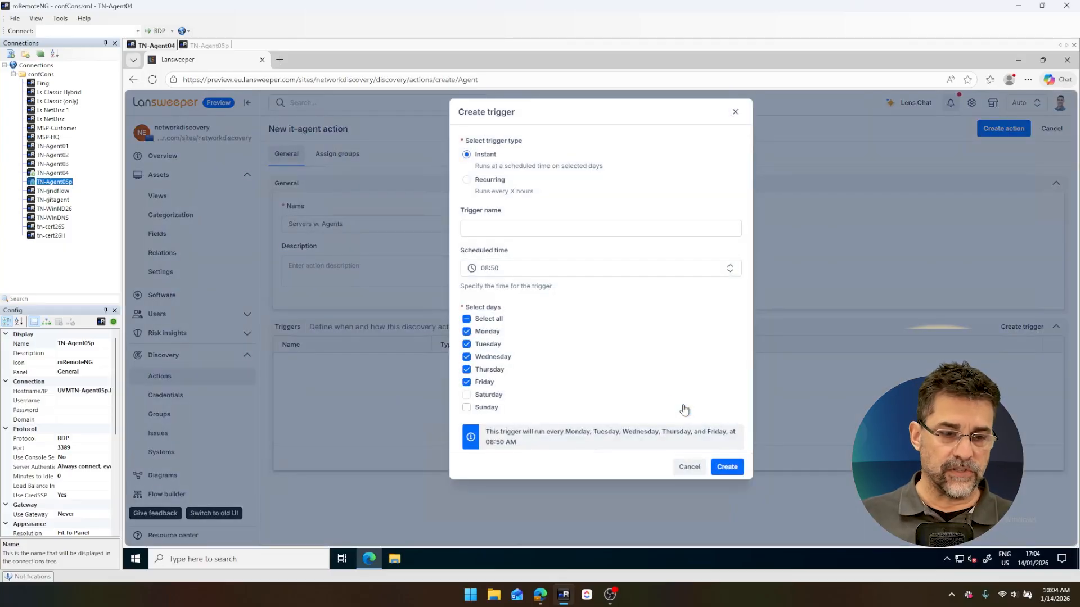
click(466, 180)
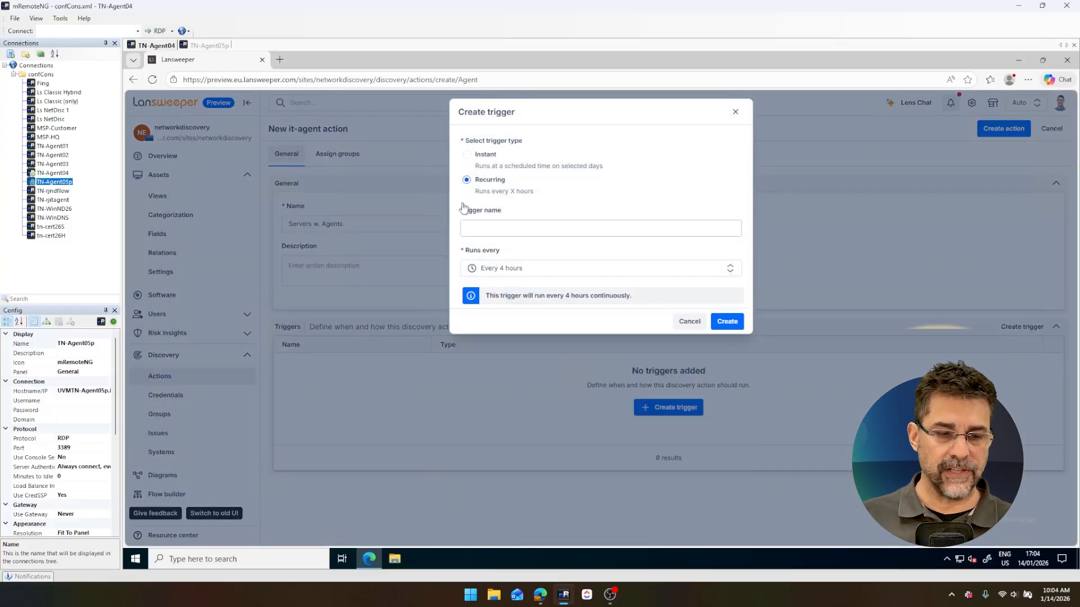
click(466, 156)
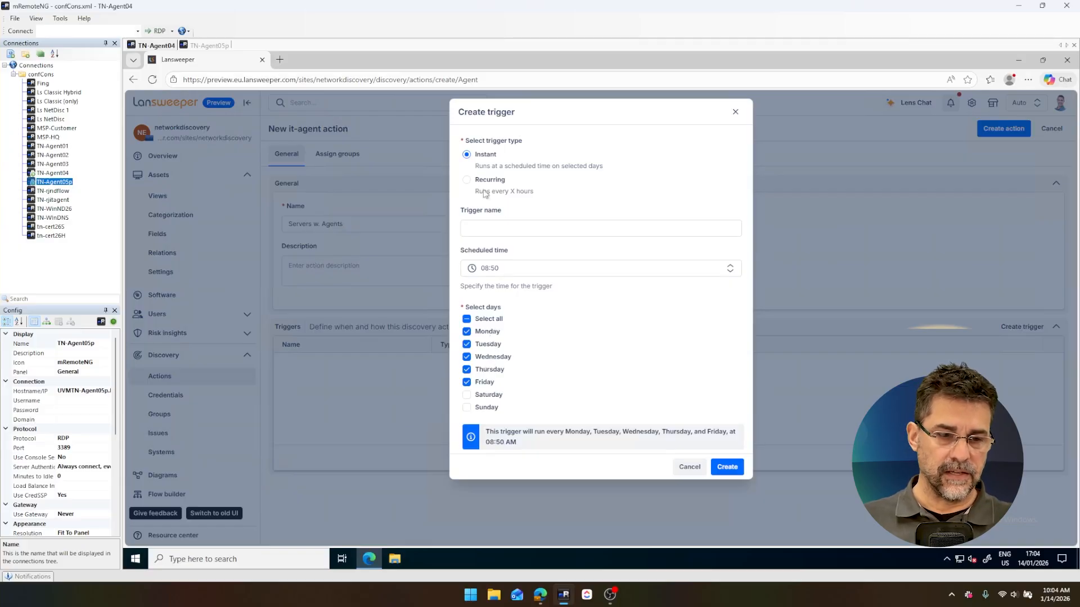
click(467, 181)
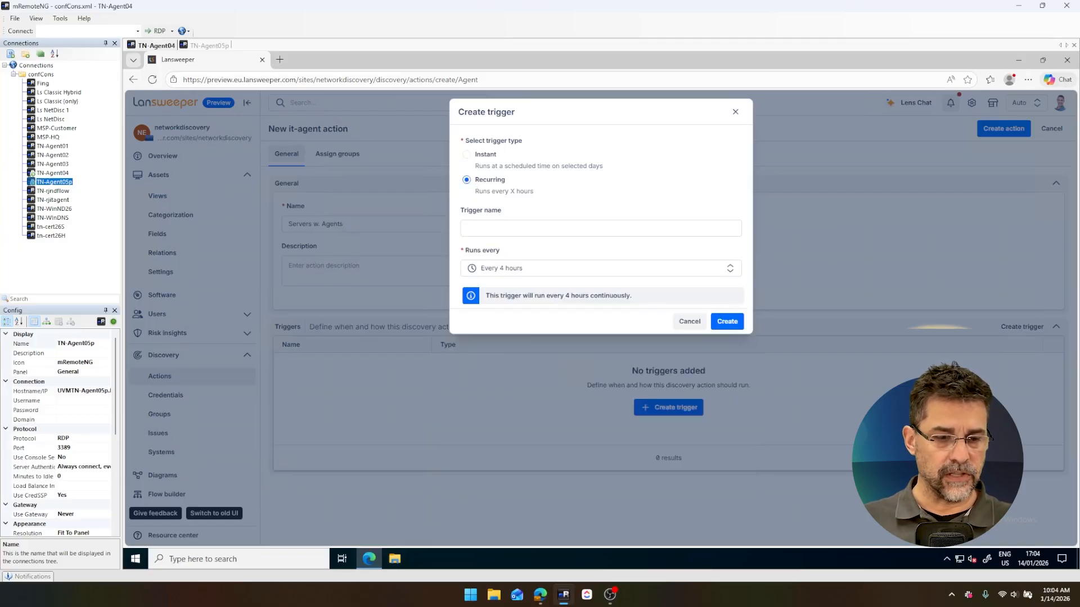
click(494, 233)
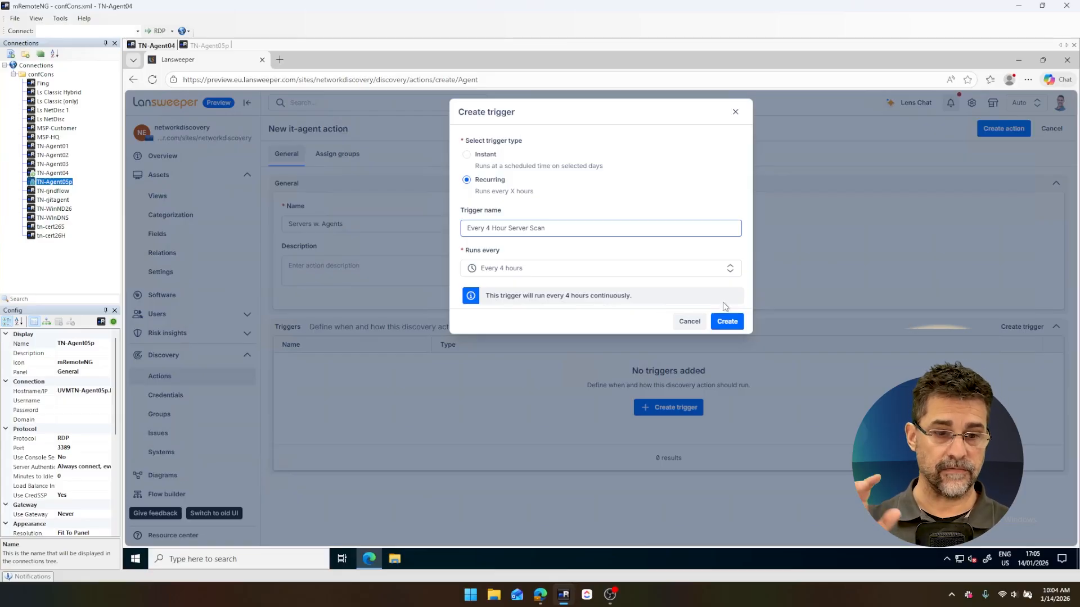
click(732, 323)
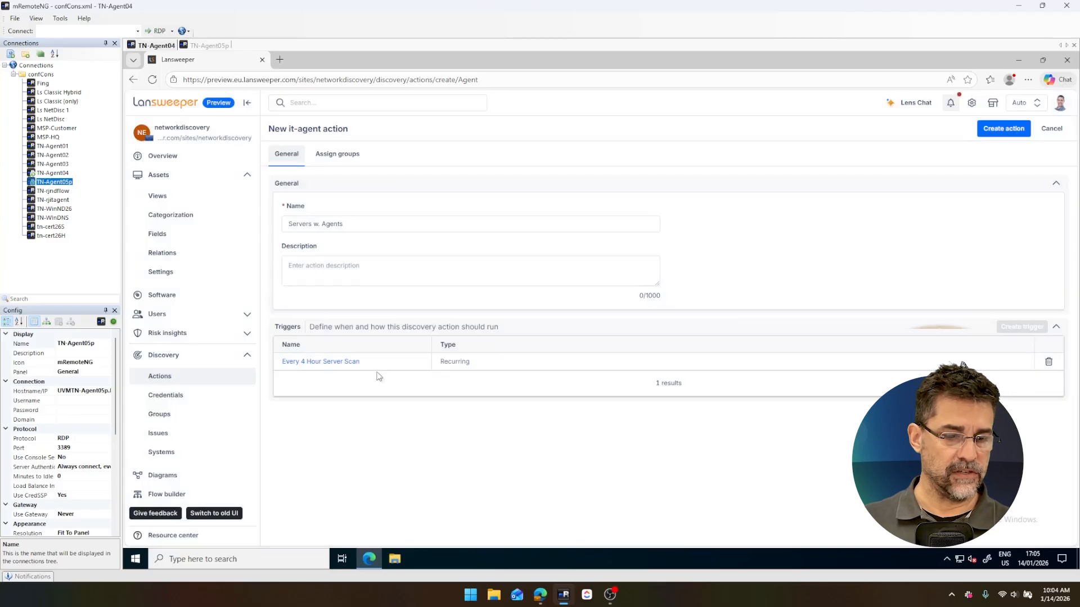
- Assign the Server IT Agents group to the new action and create the action
click(349, 157)
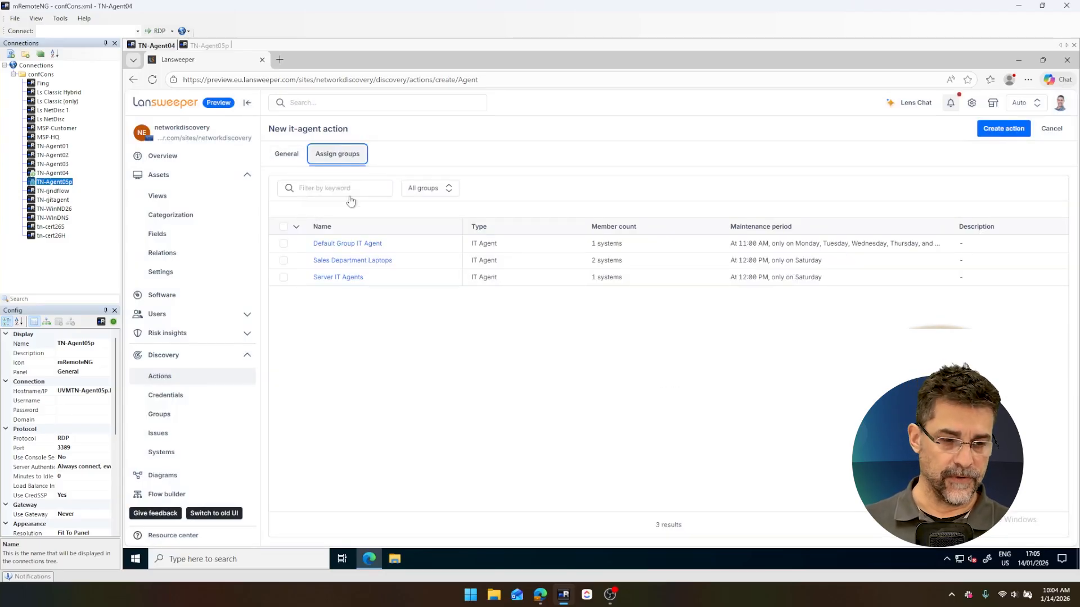
click(284, 278)
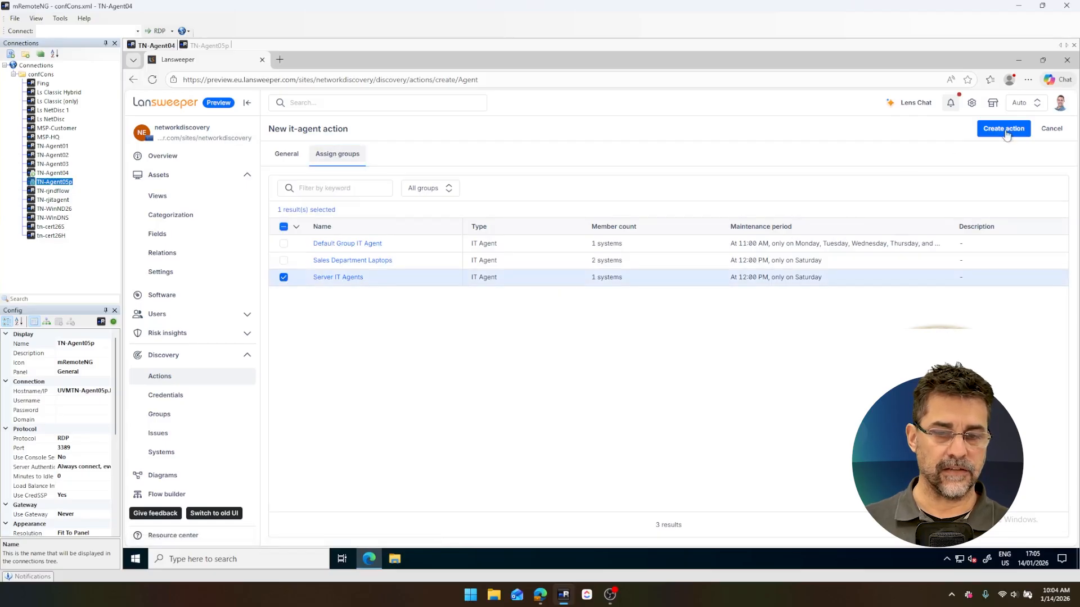
click(1006, 132)
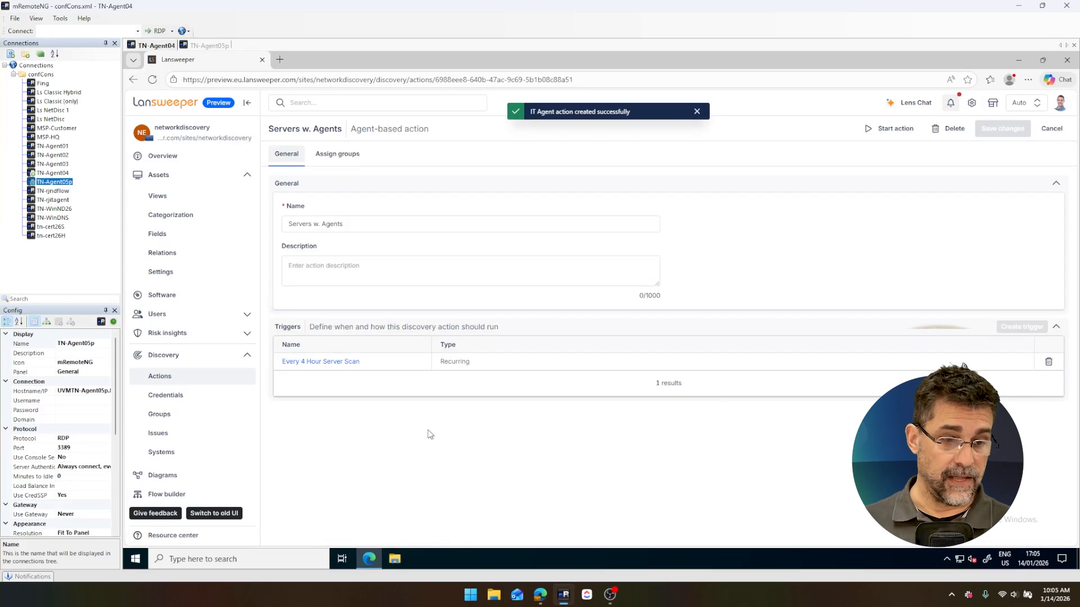
- Return to the discovery actions list and start the Servers w. Agents action immediately
click(173, 378)
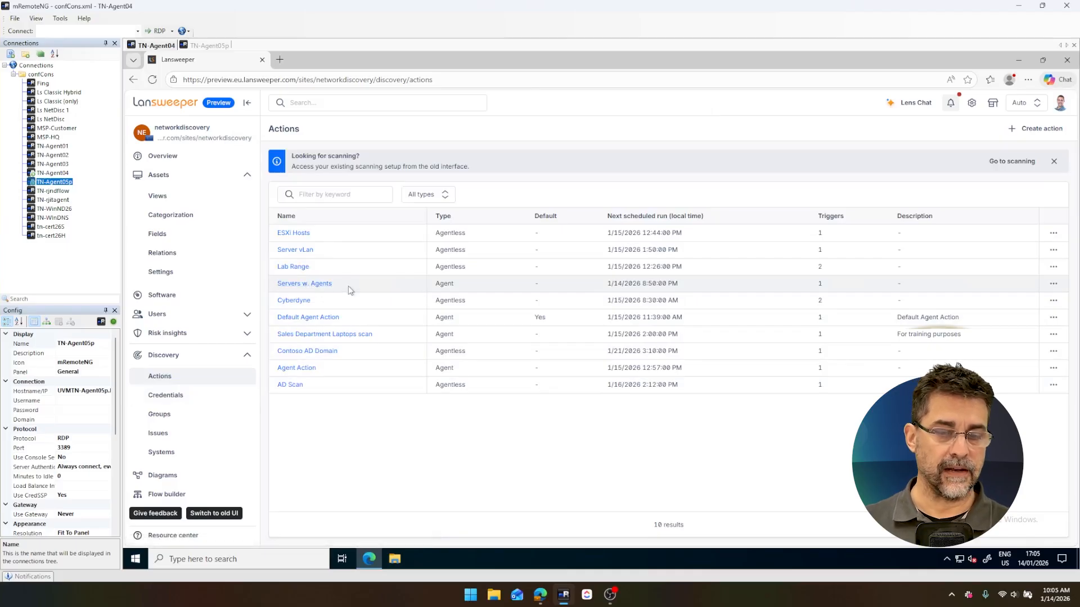
click(1053, 284)
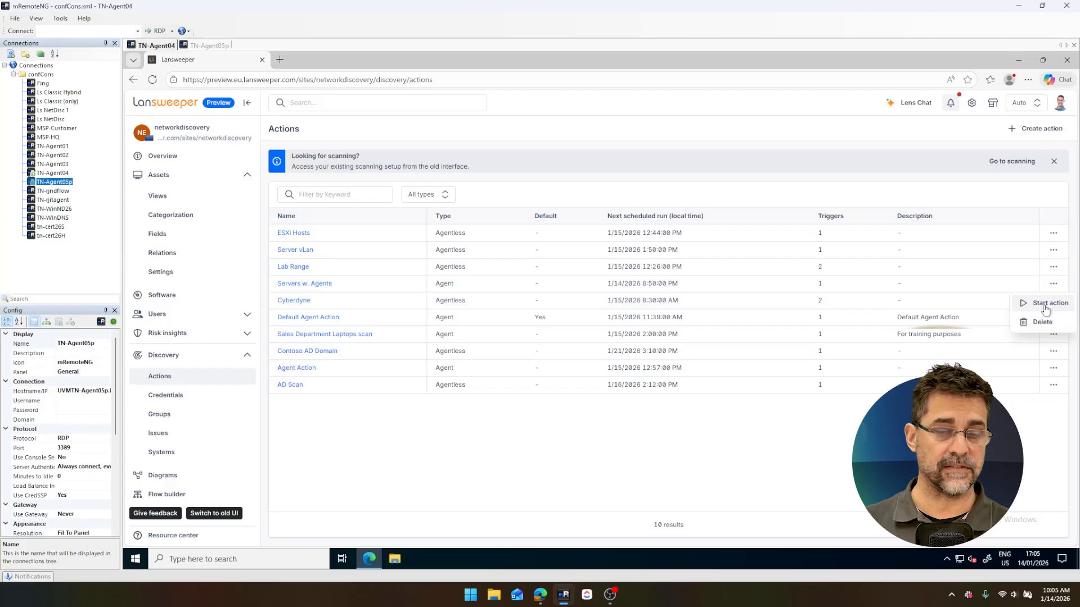
click(1045, 306)
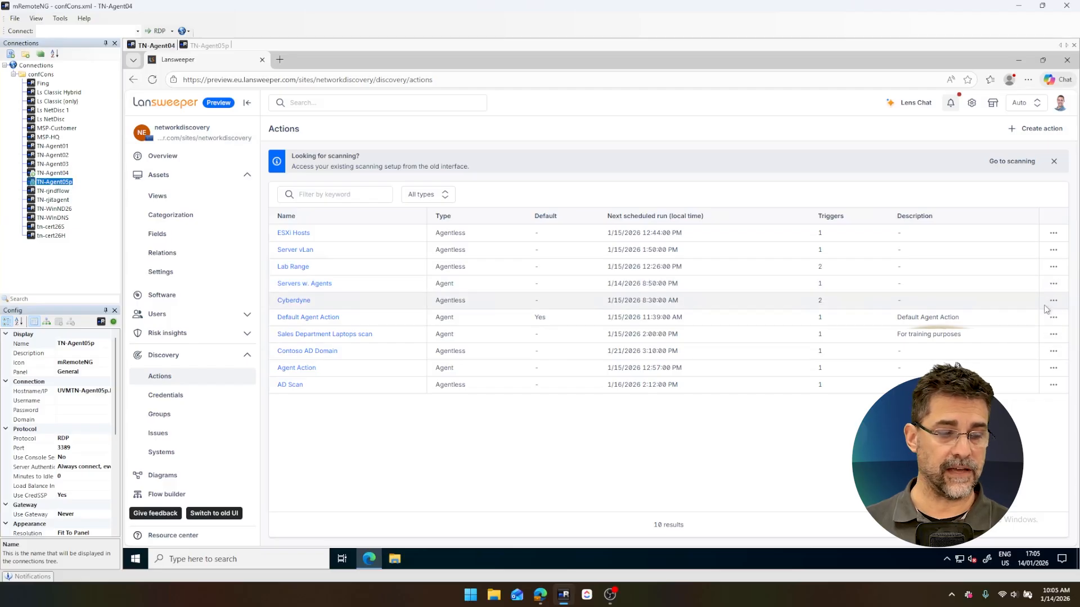